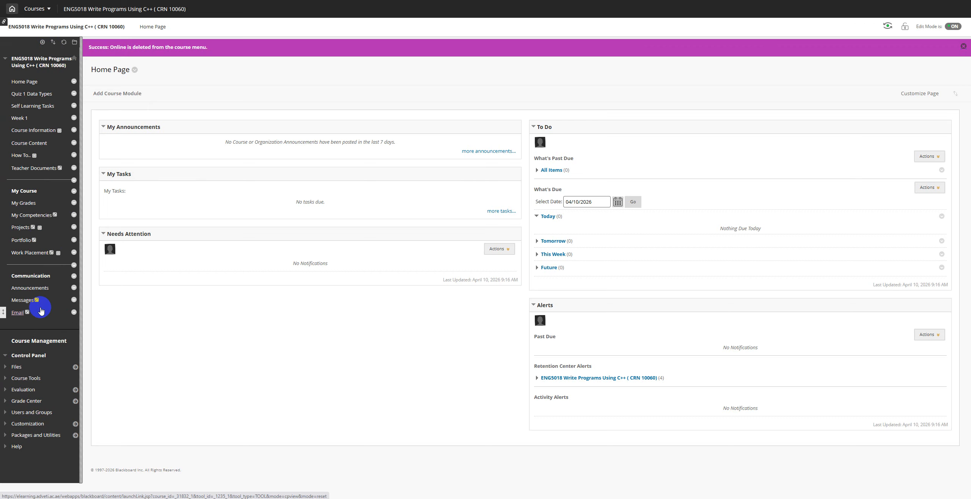
Step: Bring up the Add Menu Item list above the ENG5018 course menu
click(43, 42)
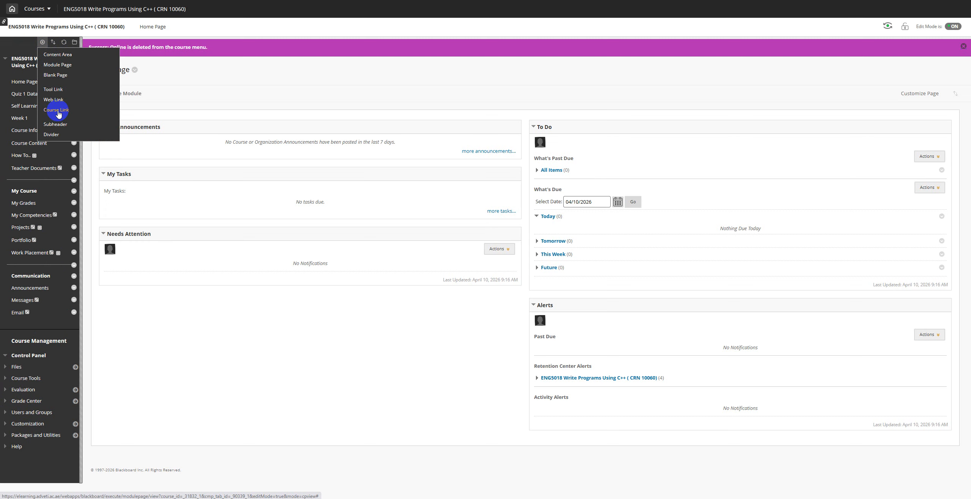
Step: Start a Course Link item, cancel it, and bring back the menu item types list
click(58, 112)
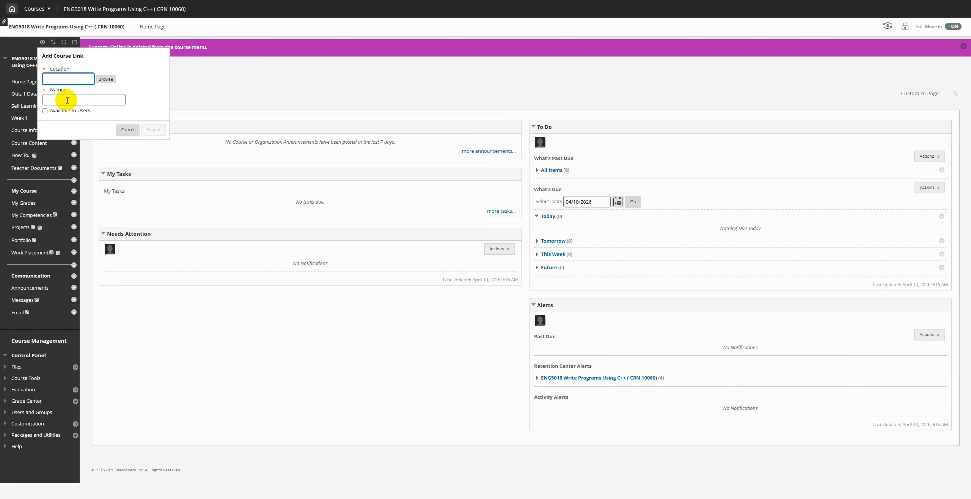
click(127, 131)
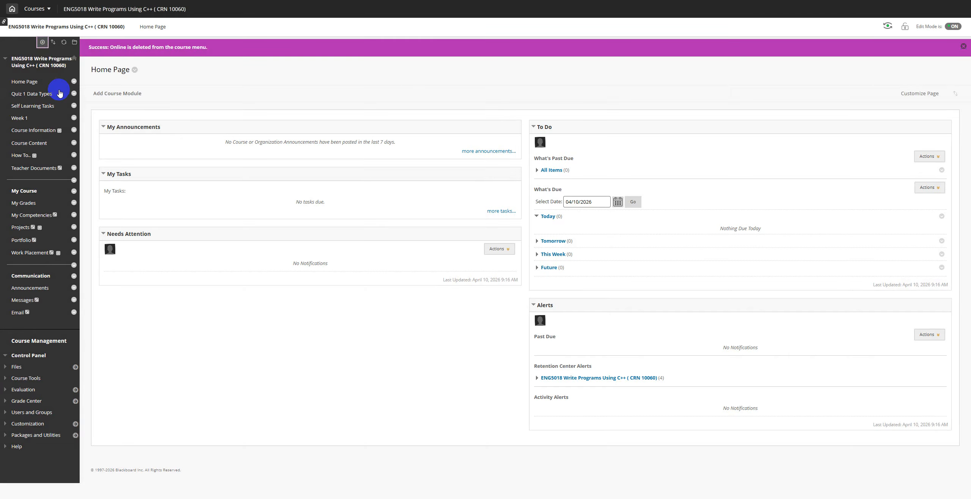
click(42, 42)
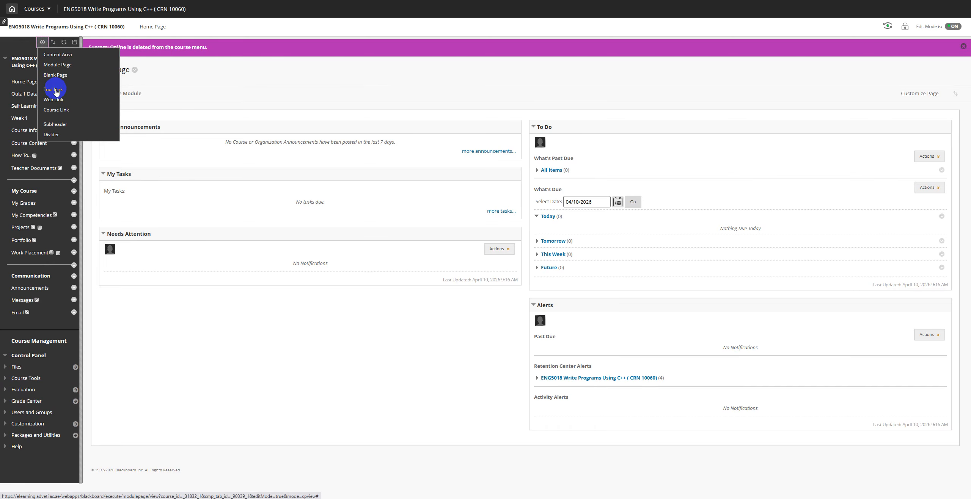
click(42, 42)
click(43, 42)
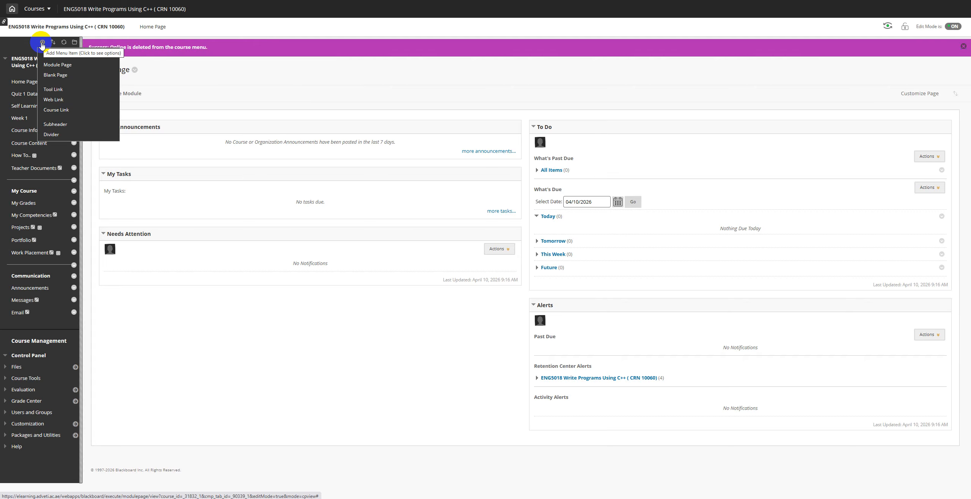
click(42, 43)
click(42, 43)
Step: Add a Class Collaborate Ultra tool link named 'Online Class', available to users
click(57, 91)
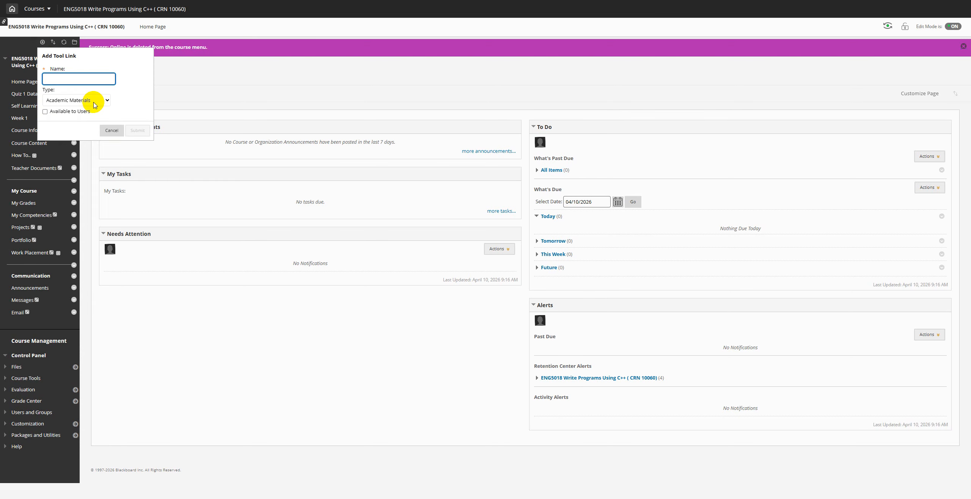
click(95, 102)
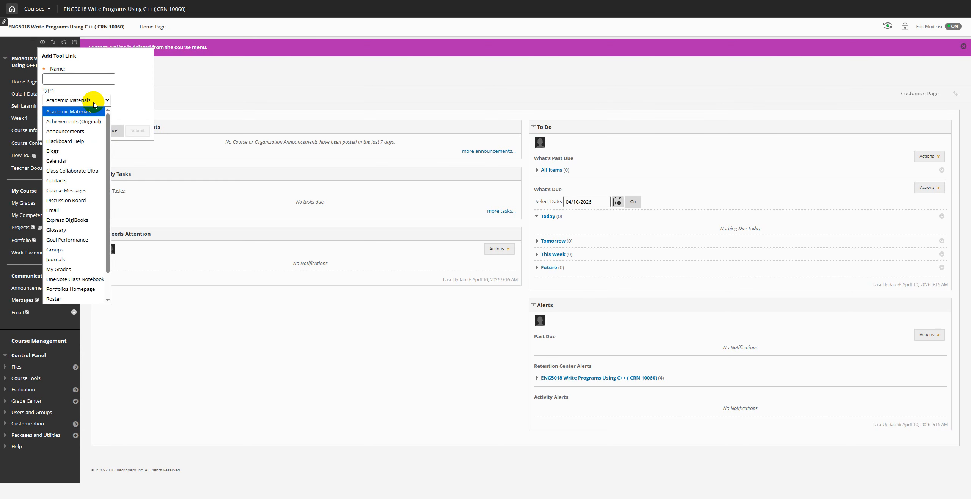
click(83, 173)
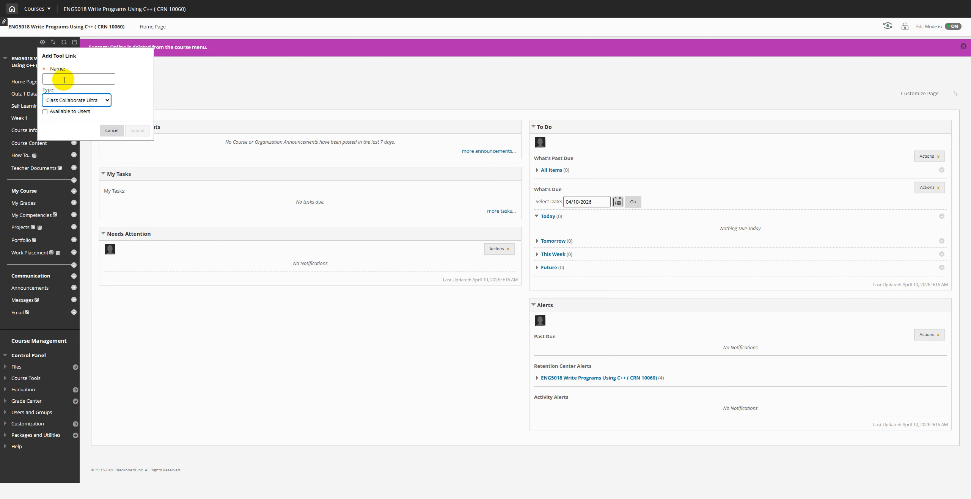
click(64, 79)
text(On)
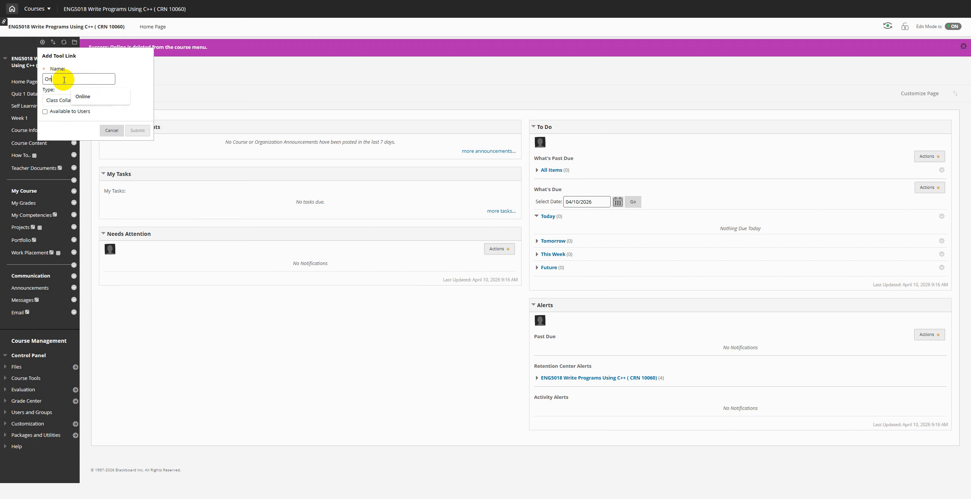
text(line Cla)
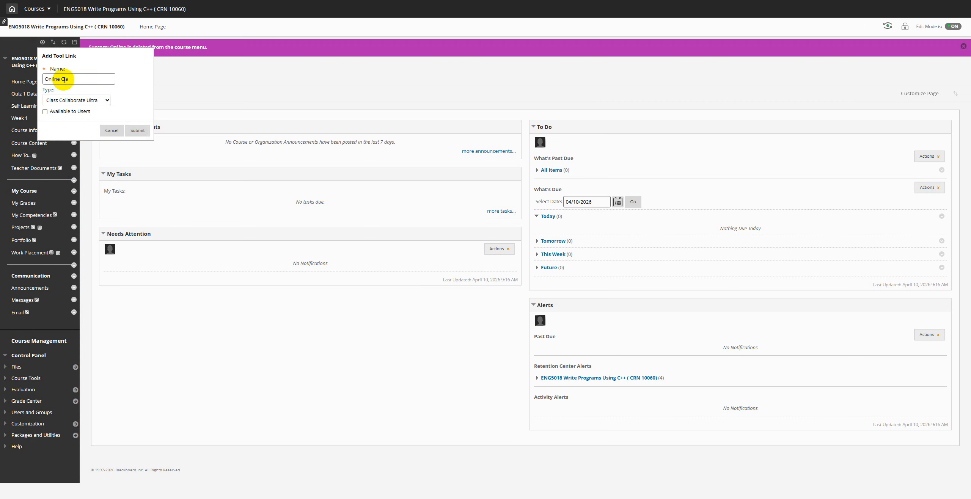
text(ss)
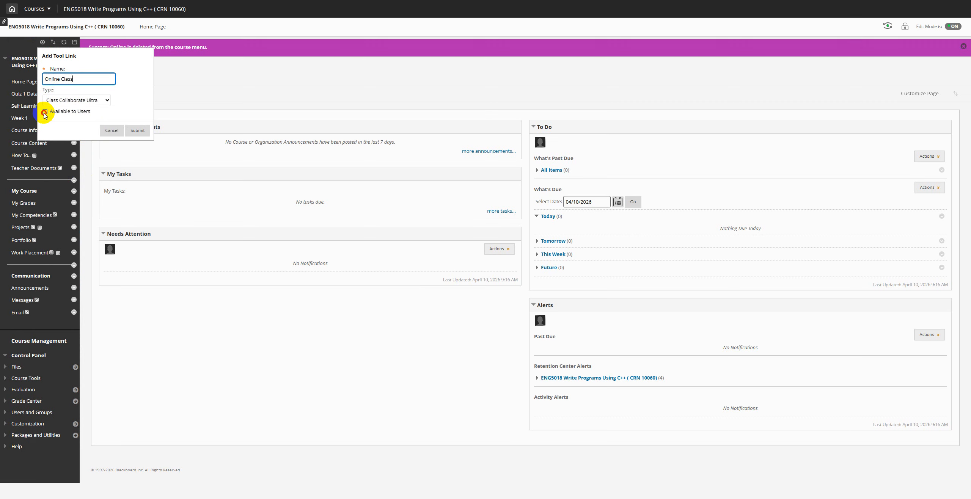
click(45, 112)
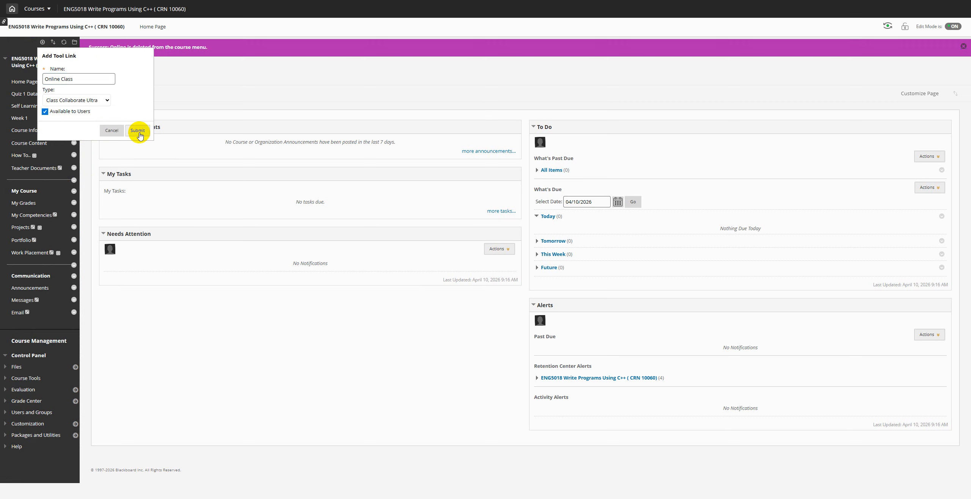
click(139, 133)
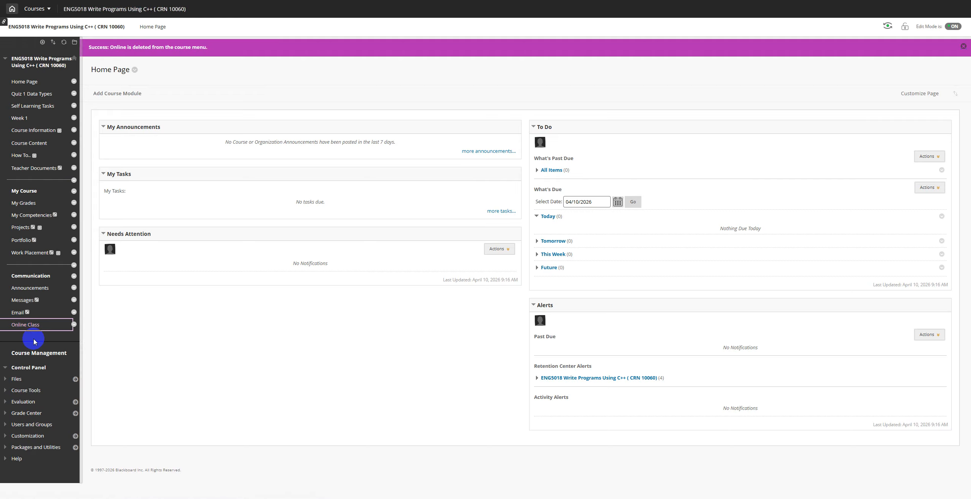
Step: Move Online Class under Home Page and open its Collaborate Ultra sessions page
drag(2, 324, 2, 90)
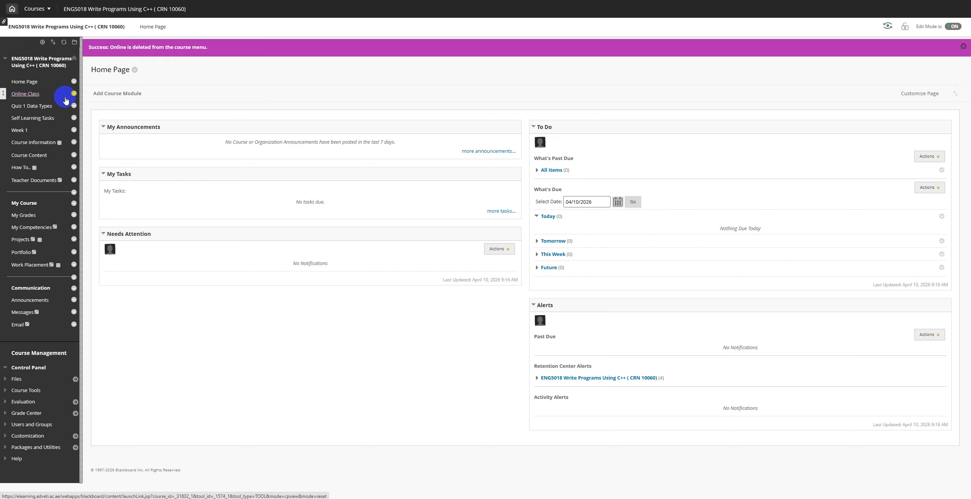
click(28, 95)
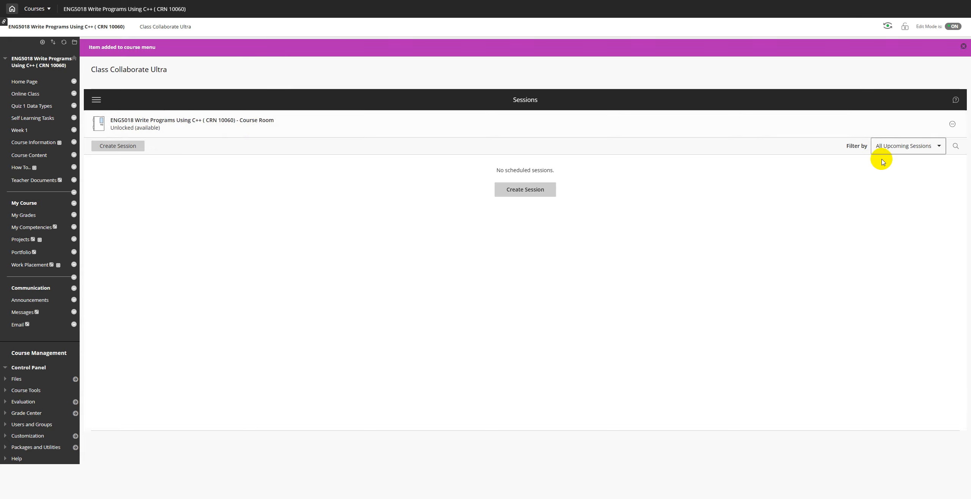
Step: Choose Lock course room from the Course Room's Session Options menu
click(952, 125)
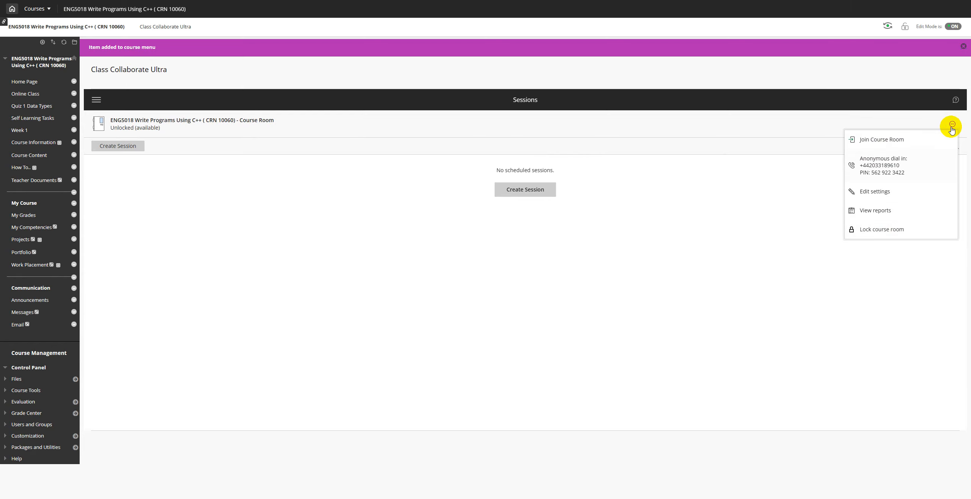
click(894, 230)
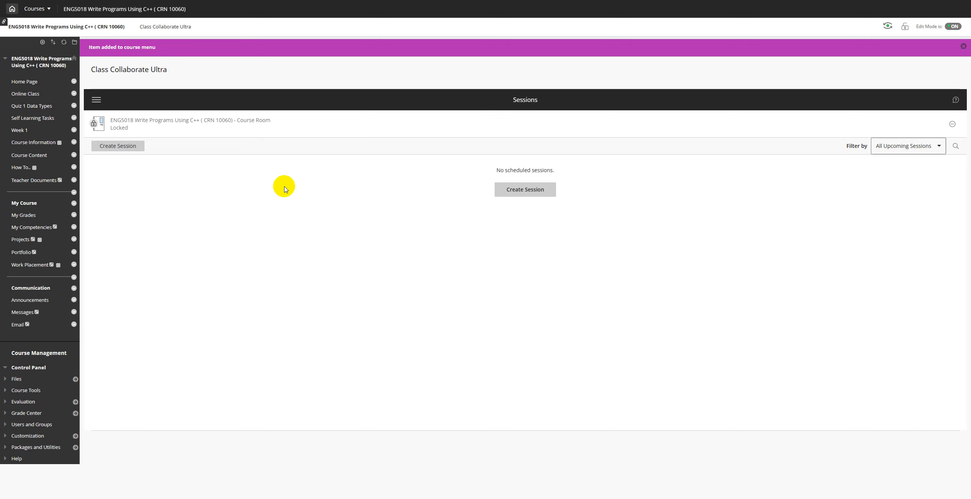
click(928, 148)
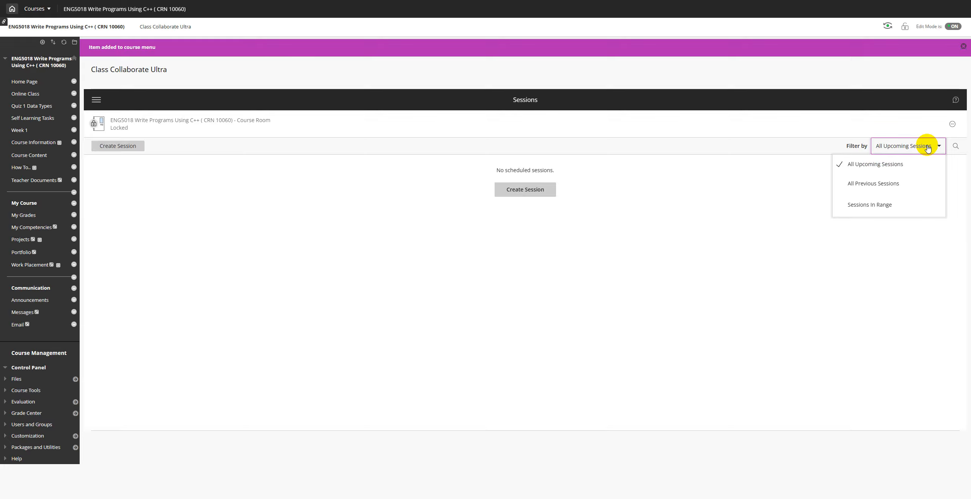
click(879, 189)
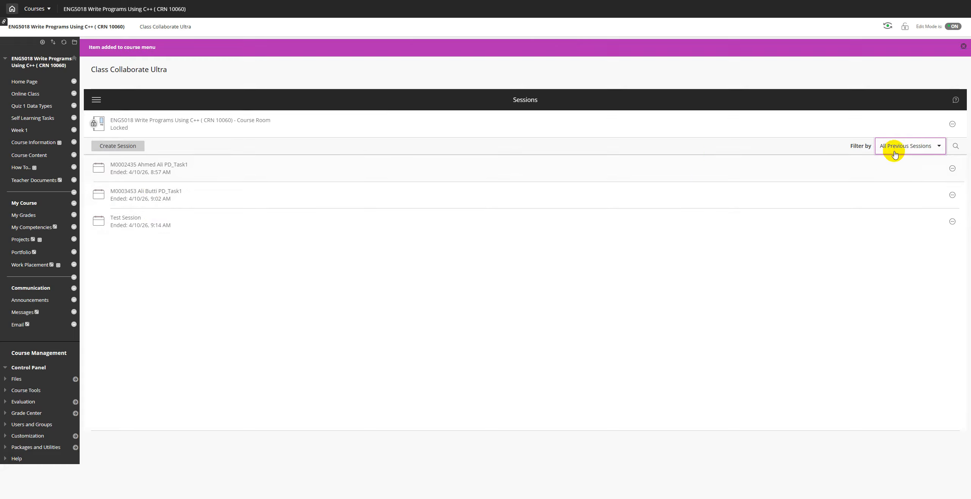
click(914, 149)
click(881, 164)
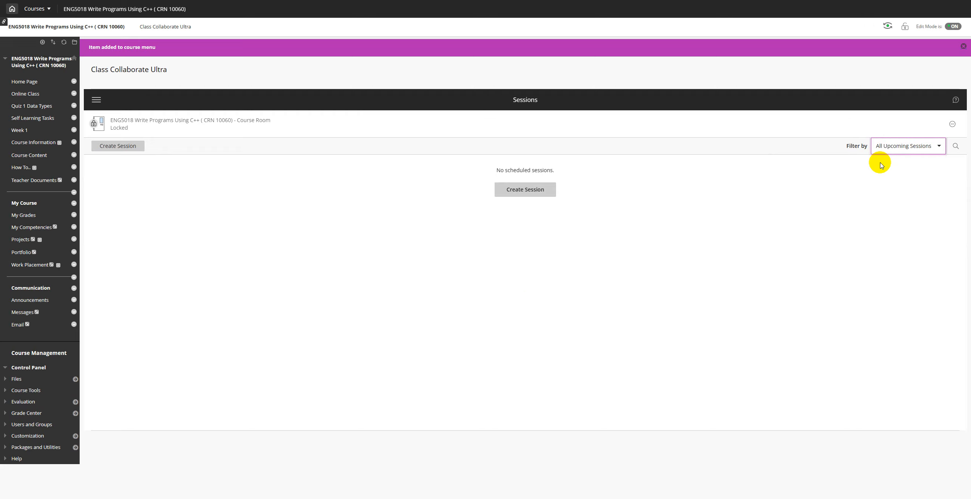
click(900, 147)
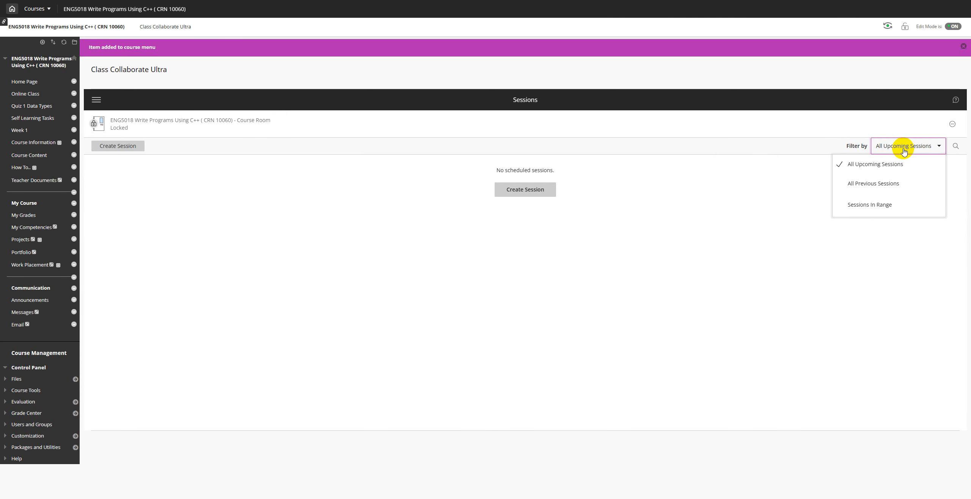
click(874, 208)
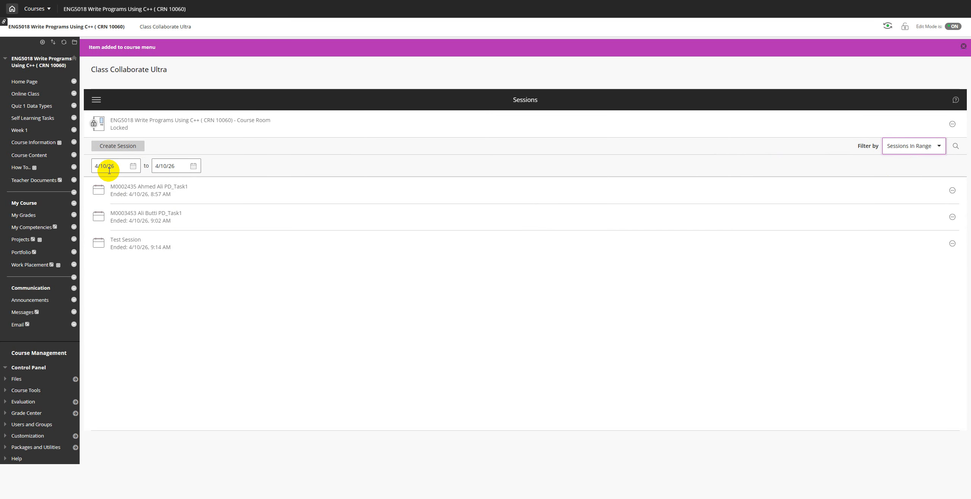
click(911, 148)
click(879, 165)
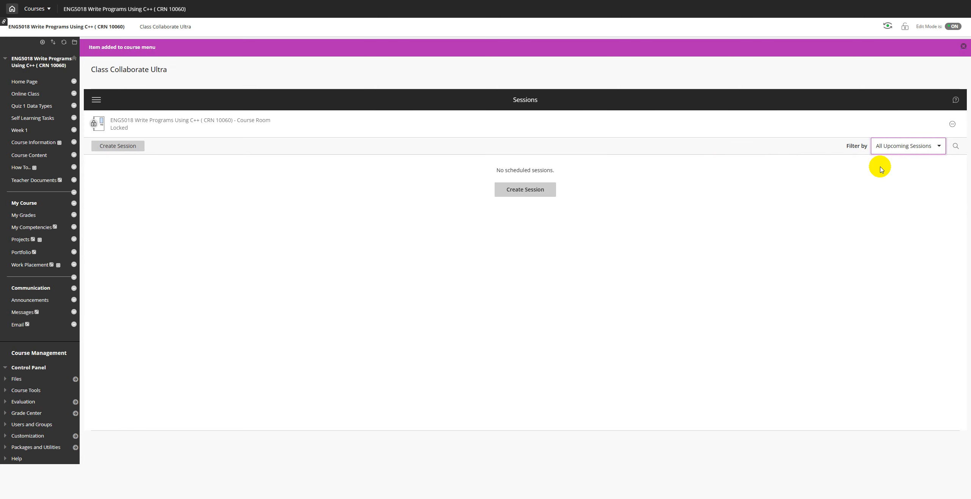
Step: Create a new session named with the student ID, student name and PD_Task1
click(520, 195)
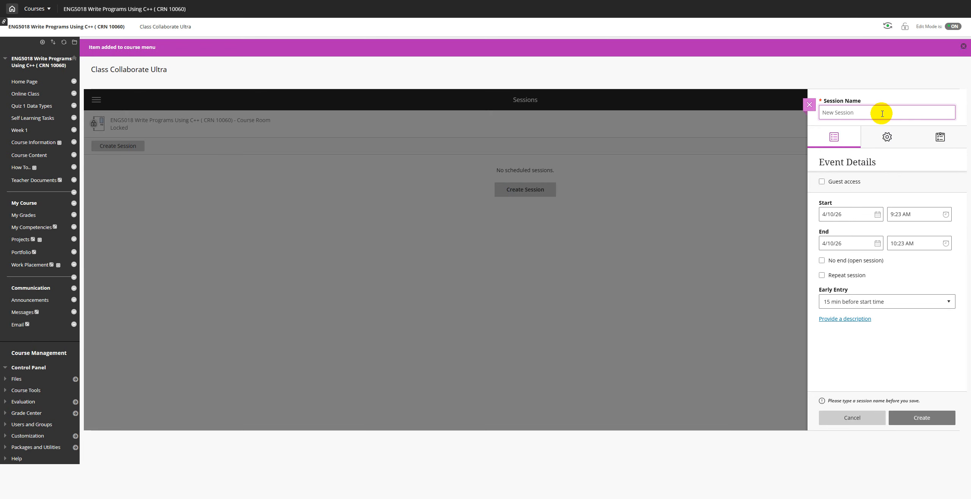
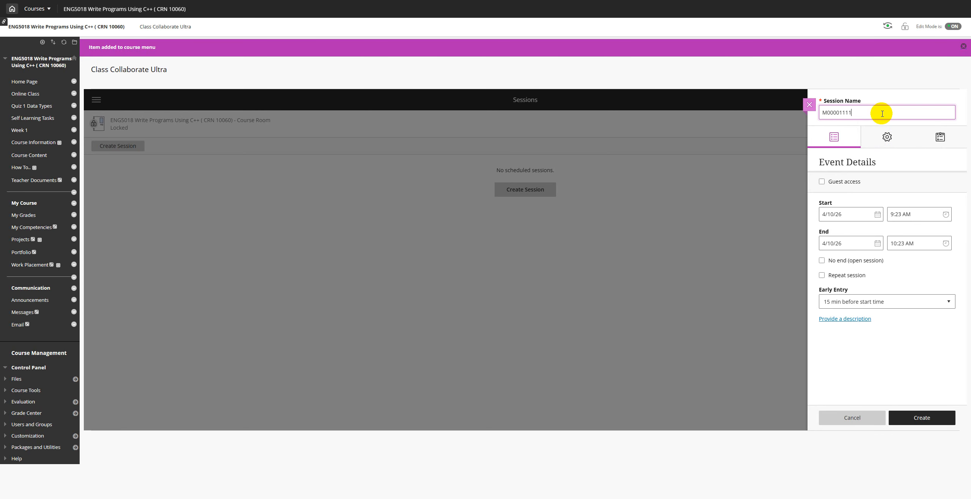
text(sk1)
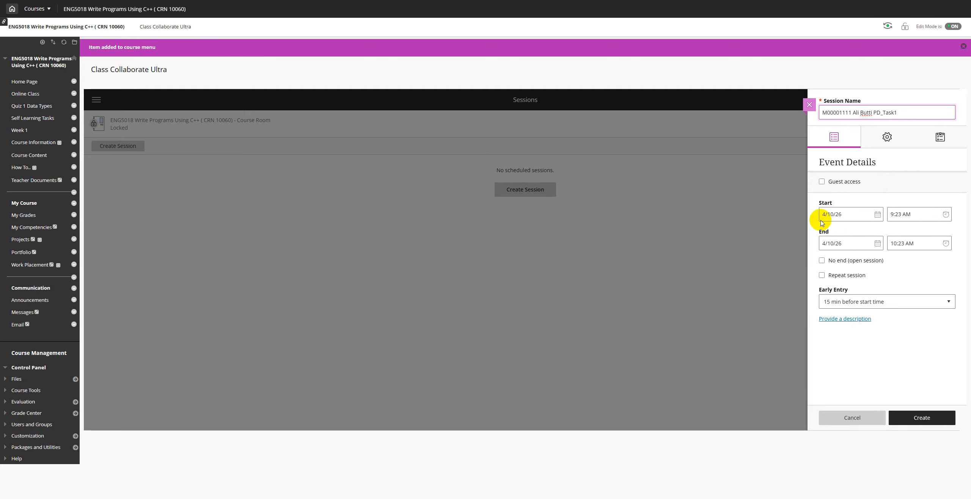
Step: Set the session start time to 9:23 AM with the end time at 10:23 AM
click(901, 215)
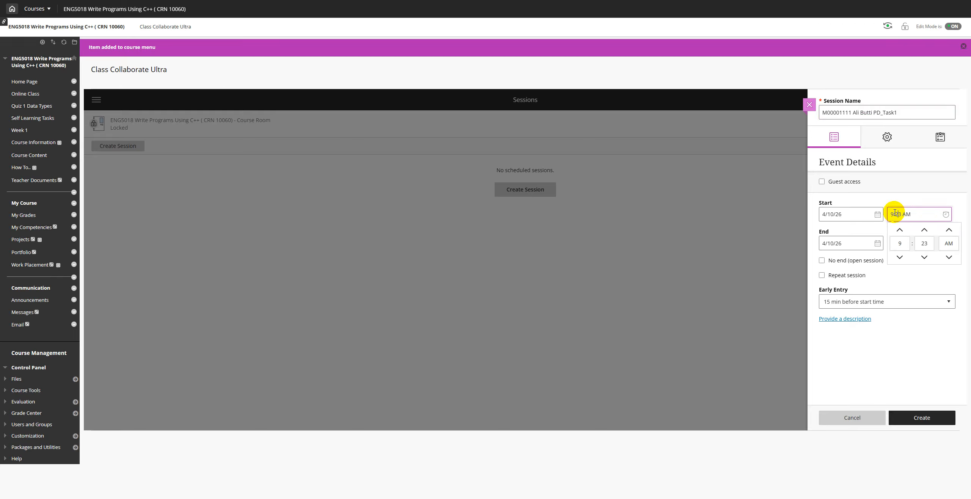
click(925, 258)
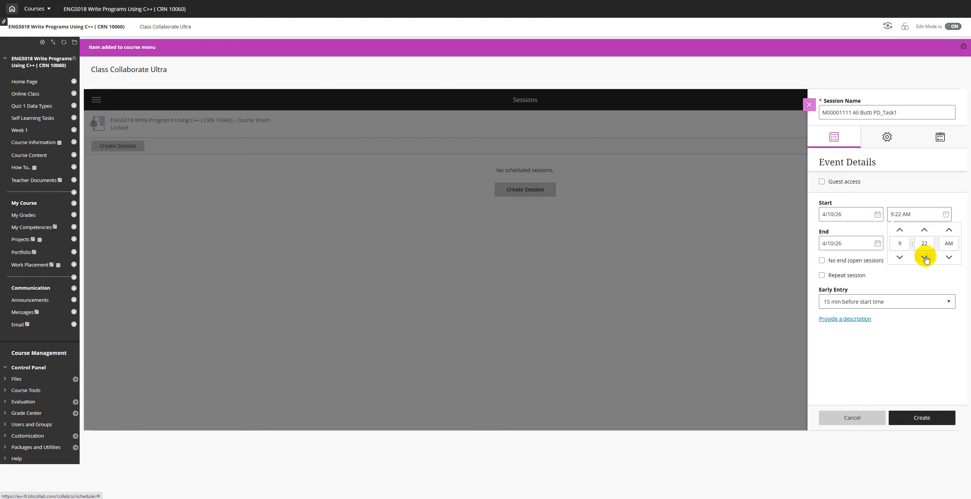
click(925, 231)
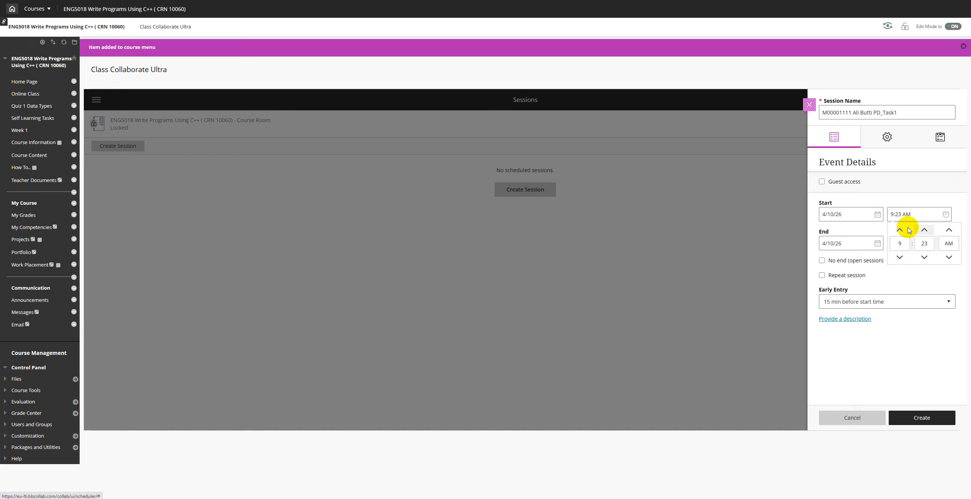
click(925, 196)
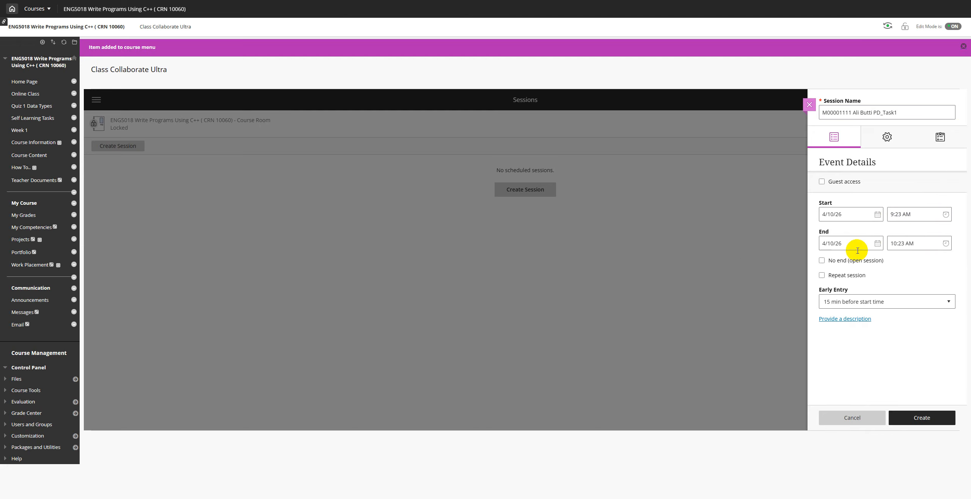
click(898, 245)
drag(898, 245, 893, 245)
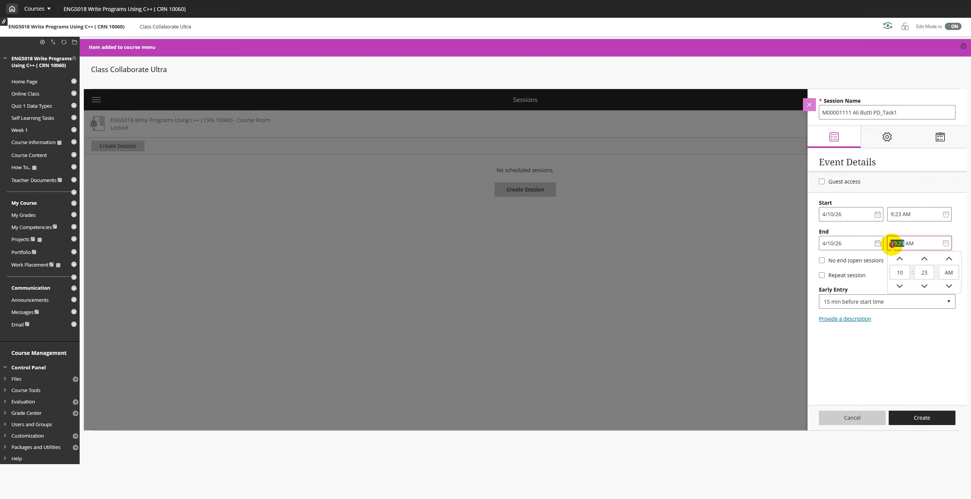
click(936, 195)
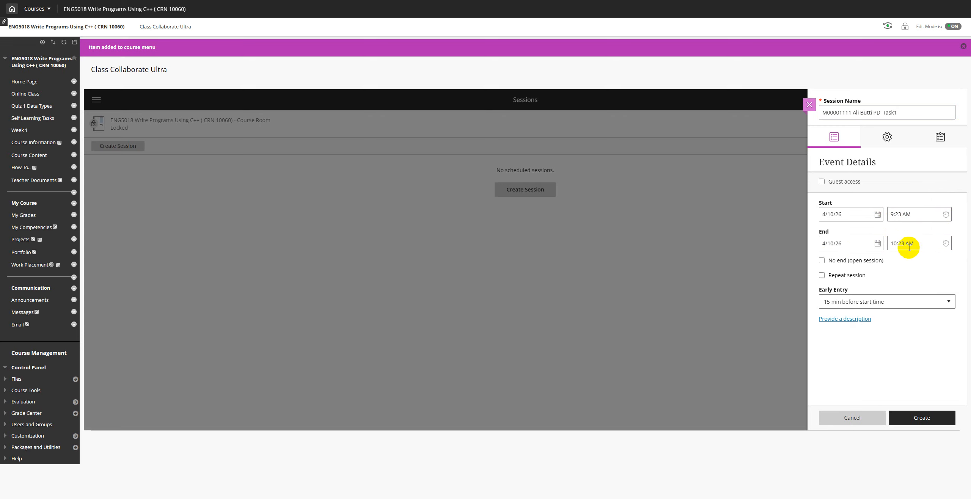
Step: Leave No end and Repeat session unchecked so the session ends at a fixed time without repeating
click(822, 261)
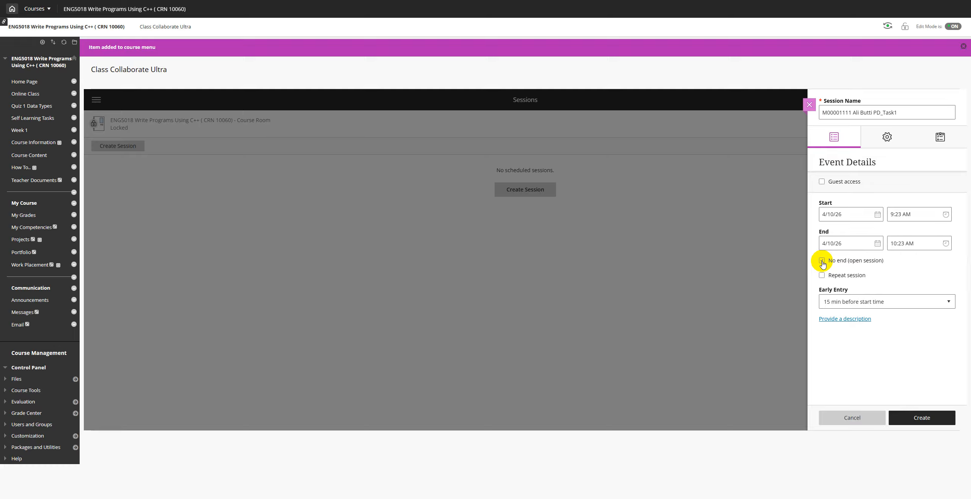
click(821, 261)
click(822, 276)
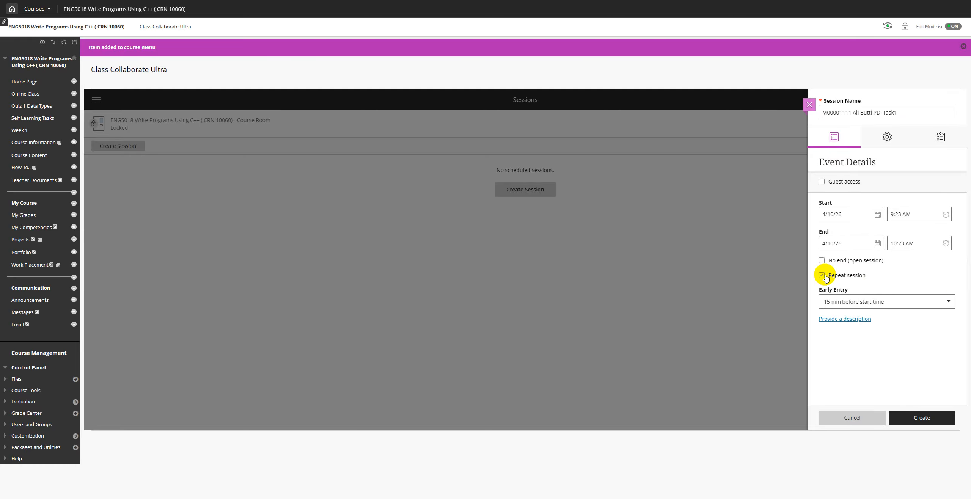
click(822, 276)
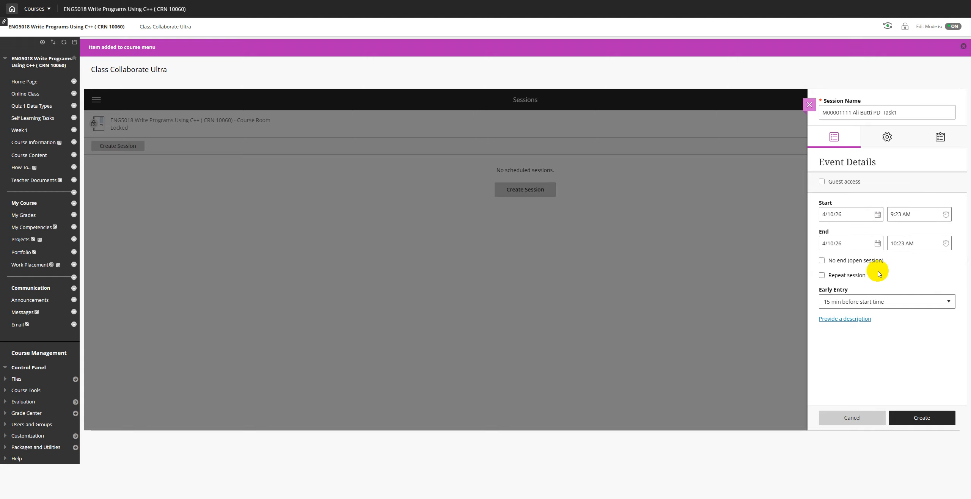
Step: Keep early entry at 15 min before start time and enable guest access
click(880, 303)
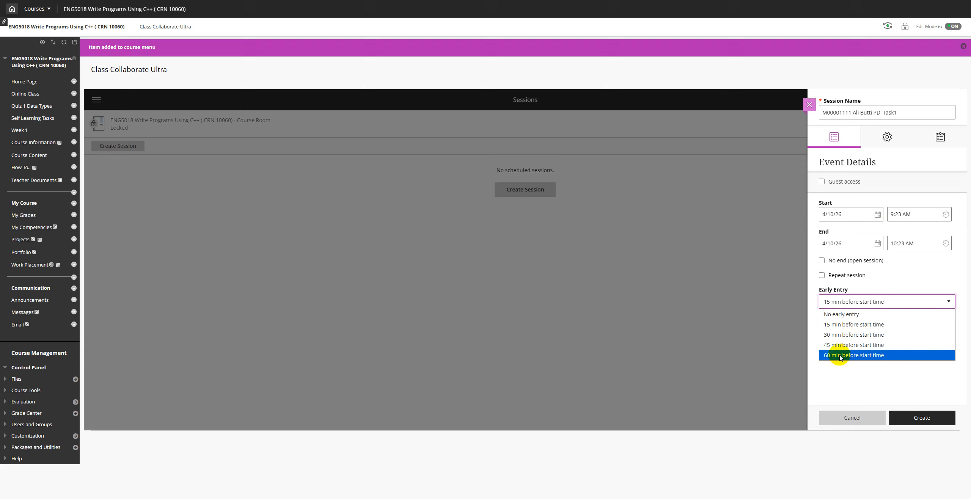
click(853, 325)
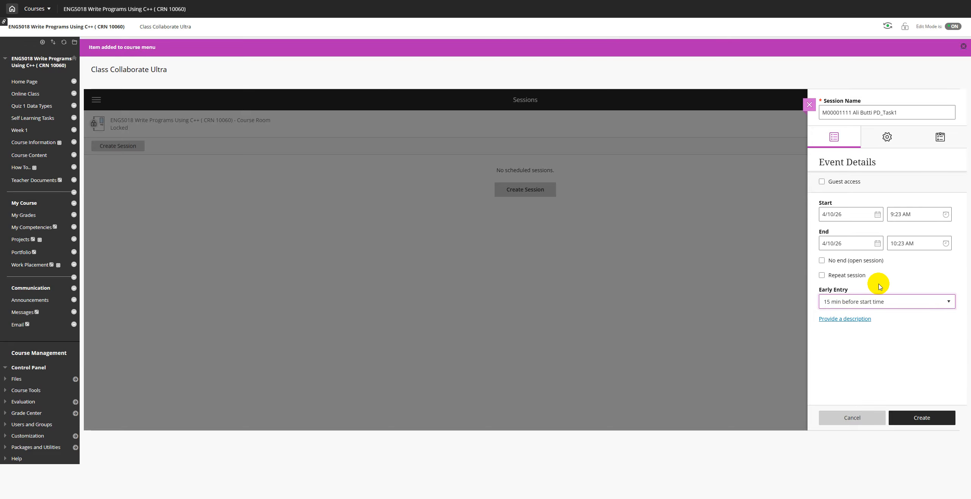
click(834, 183)
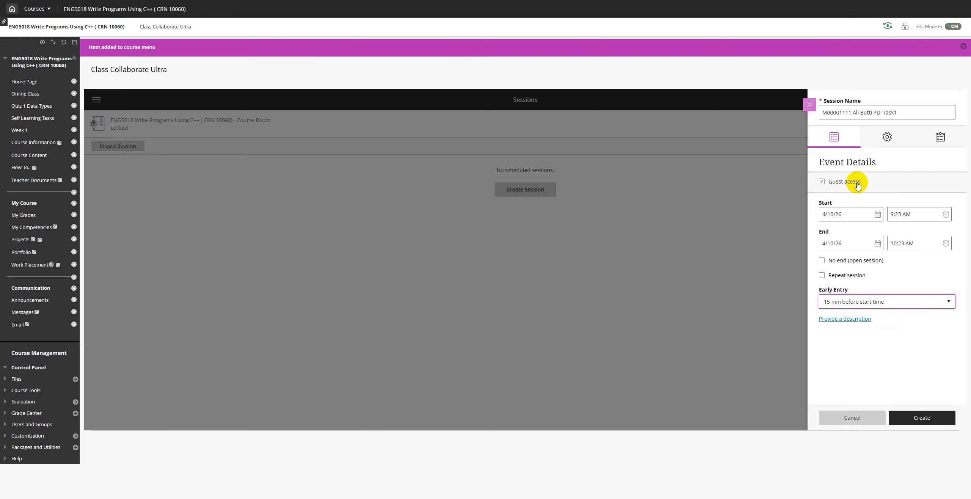
click(822, 182)
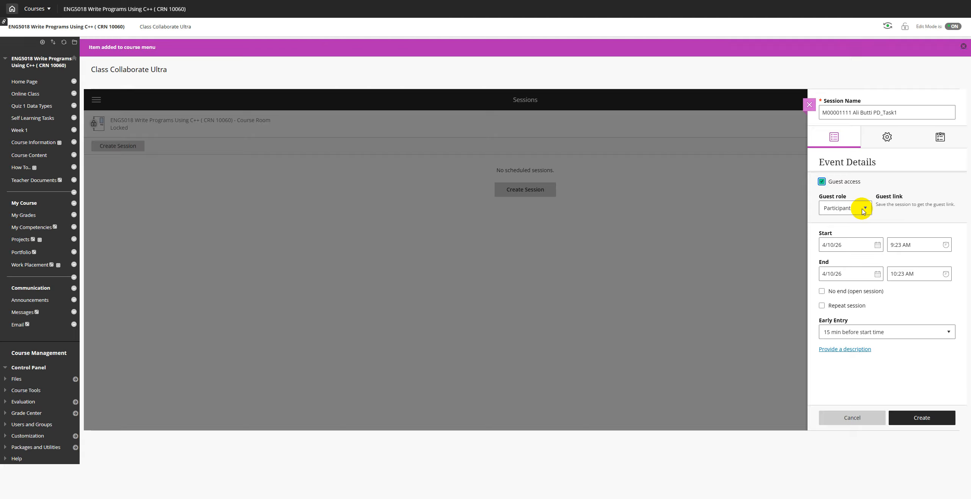
Step: Change the guest role from Participant to Presenter
click(819, 200)
drag(818, 200, 842, 197)
click(863, 212)
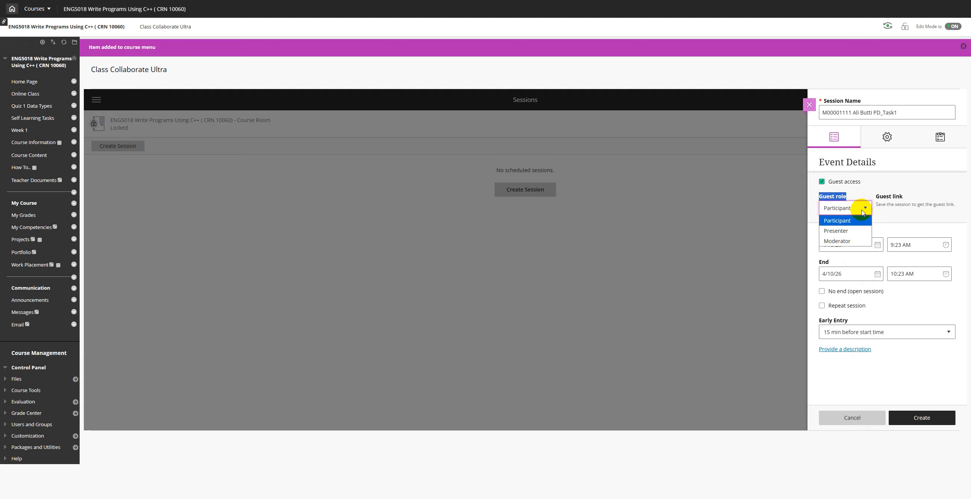
click(863, 212)
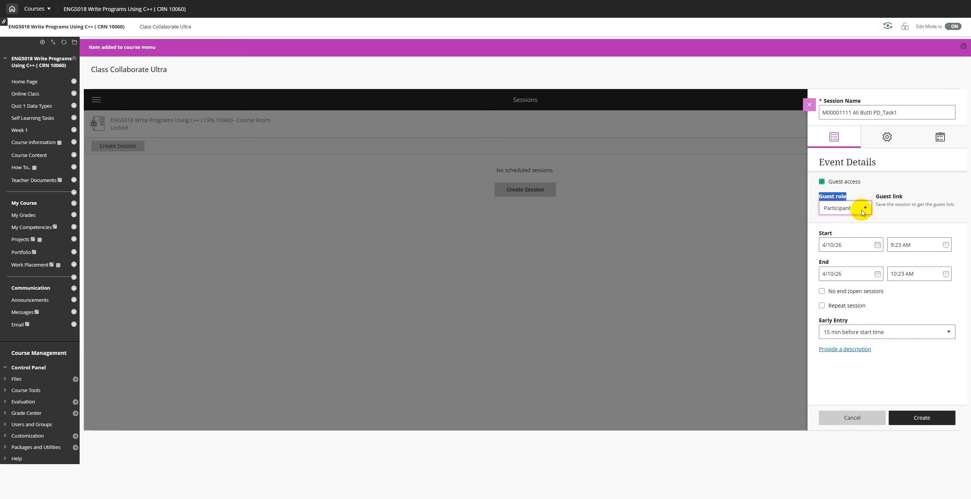
click(862, 212)
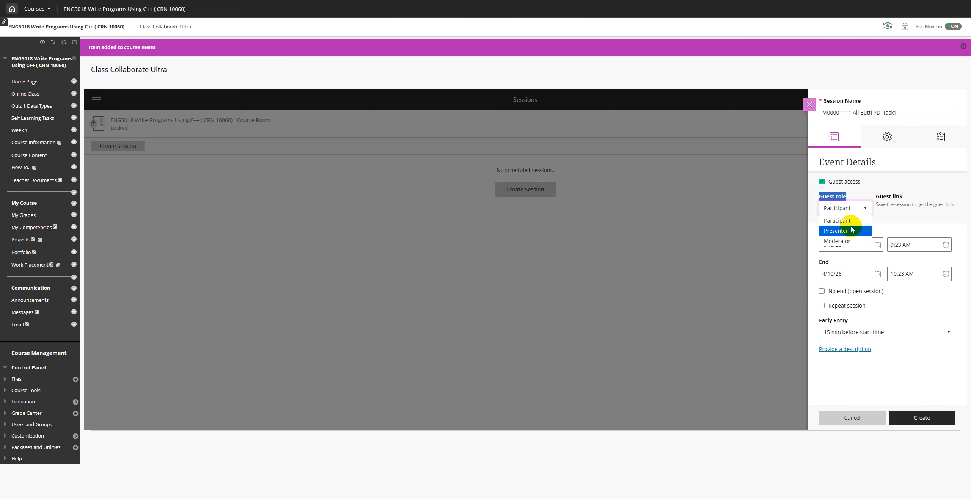
click(842, 232)
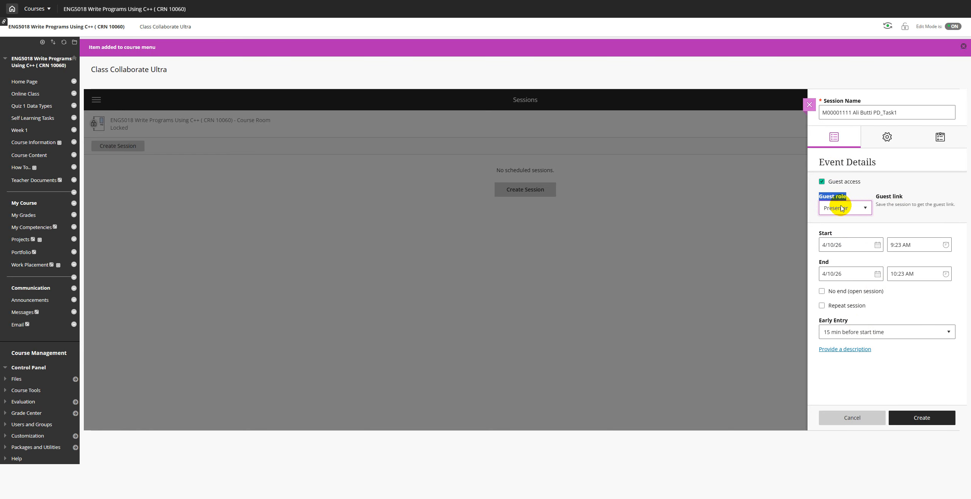
Step: In Session Settings, set the Default Attendee Role to Presenter
click(888, 138)
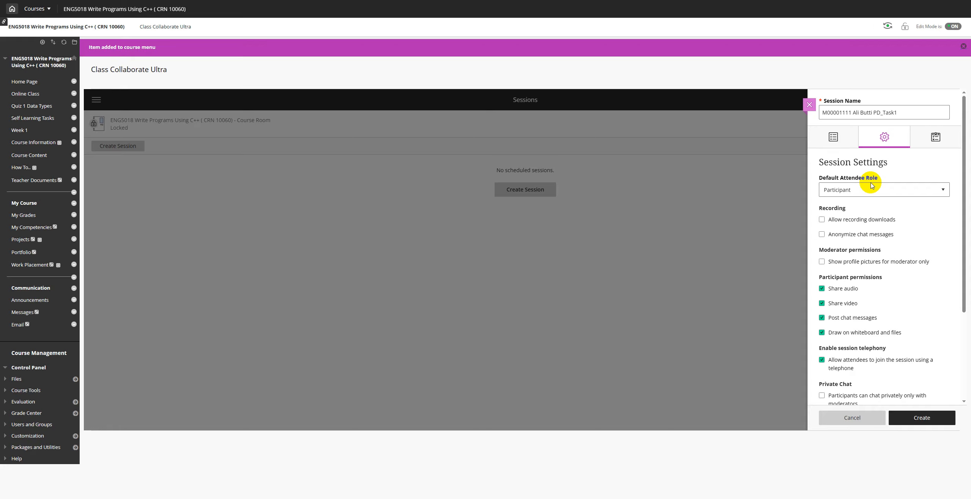
click(845, 193)
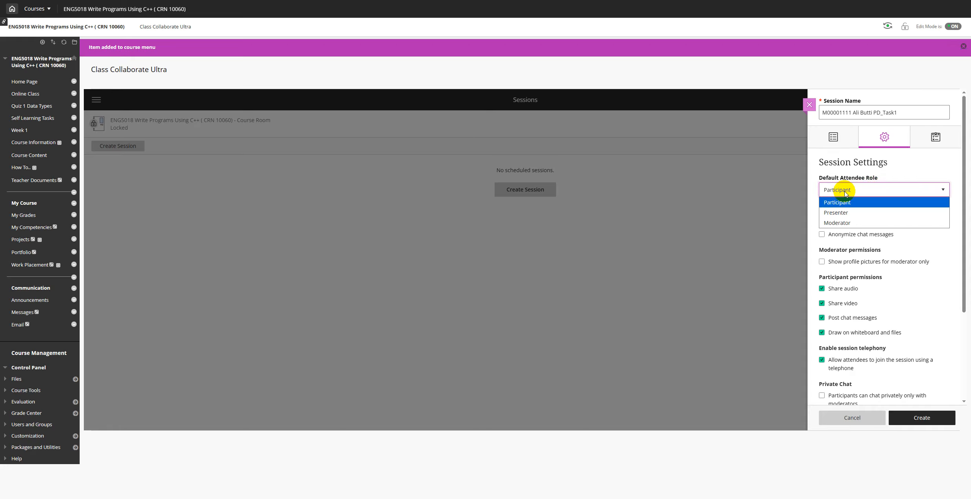
click(845, 216)
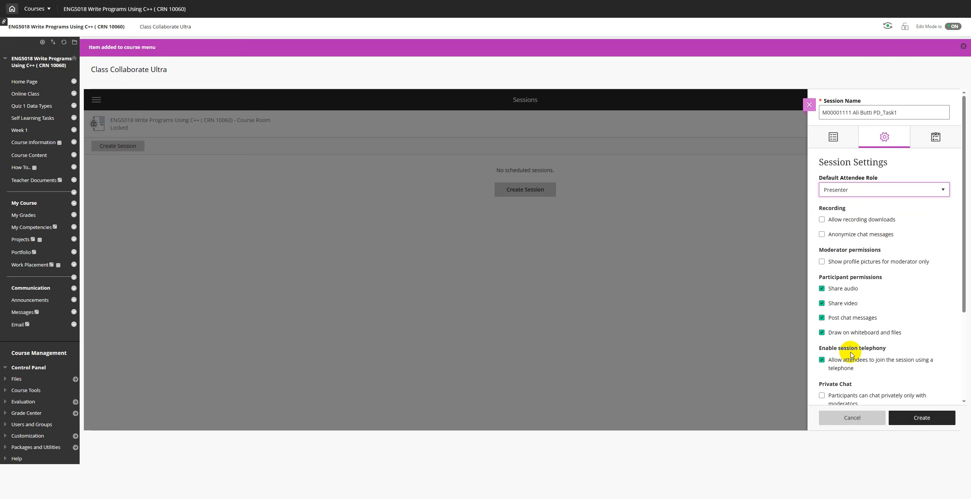
scroll(856, 245, down, 3)
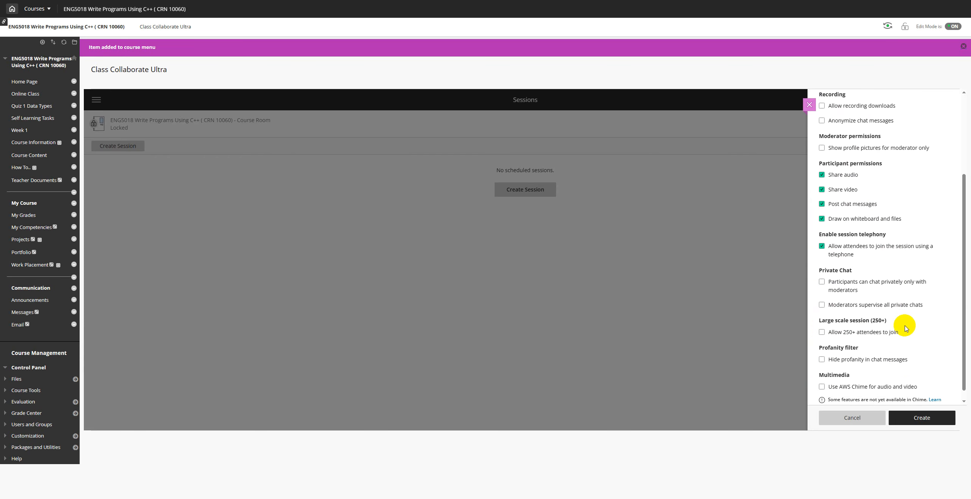
scroll(907, 277, up, 3)
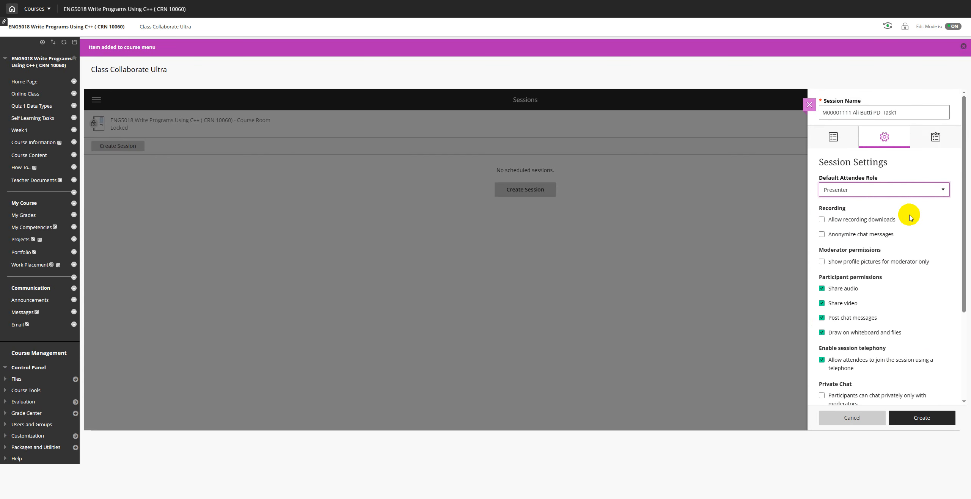
Step: View the Attendance Reporting options, return to Event Details, and create the session
click(940, 142)
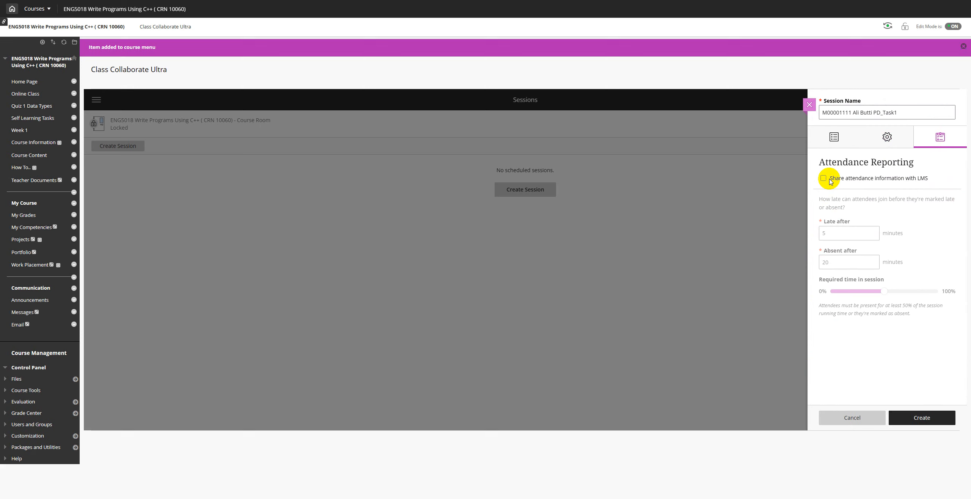
click(835, 139)
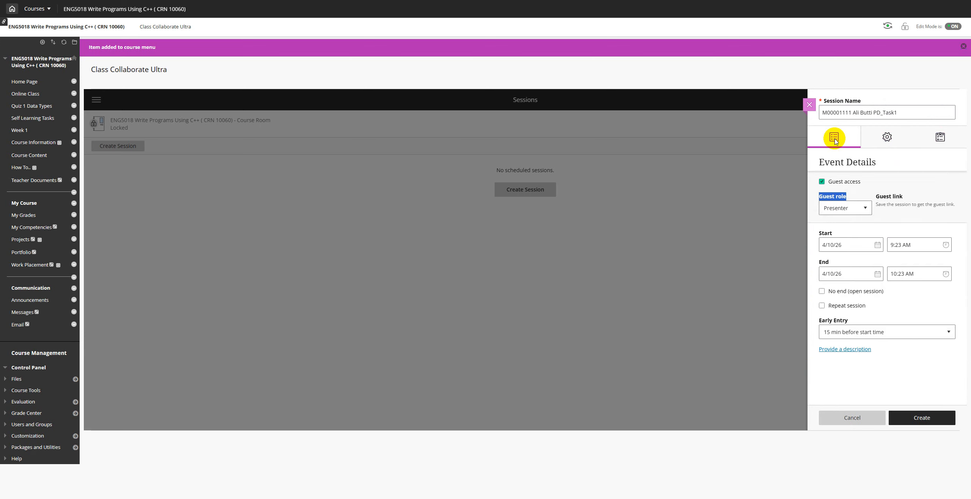
click(922, 421)
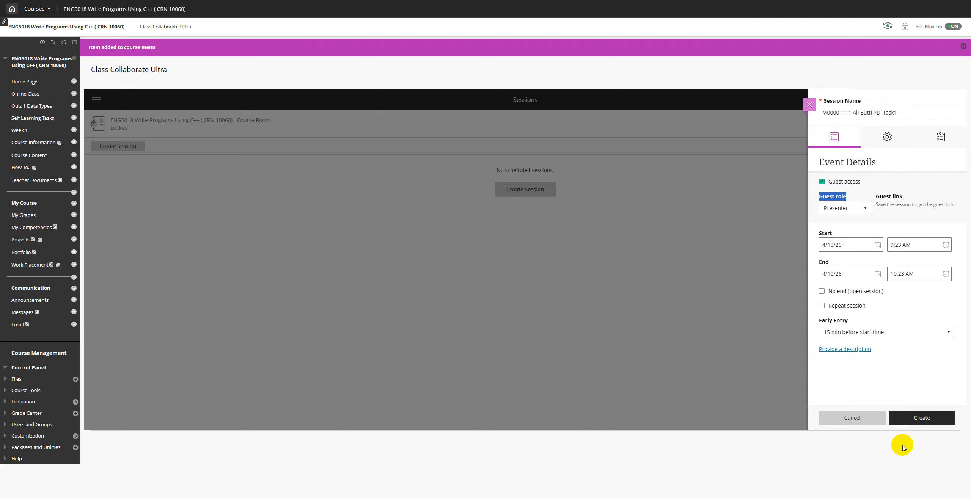
click(924, 416)
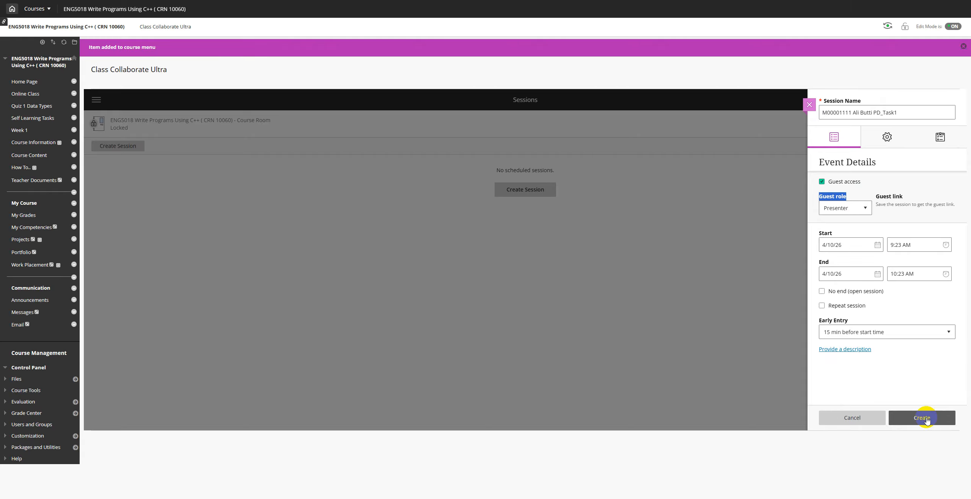
Step: Create the session, copy its guest link, and save the session settings
click(926, 419)
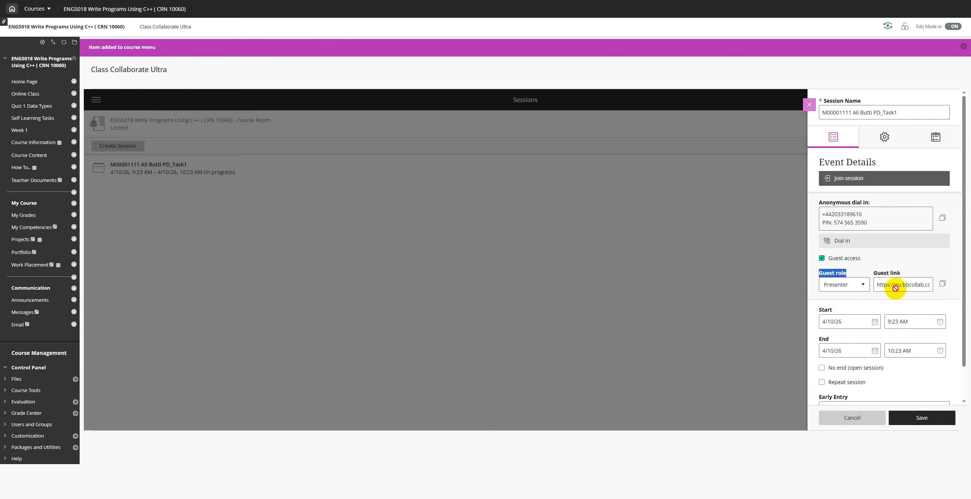
click(943, 284)
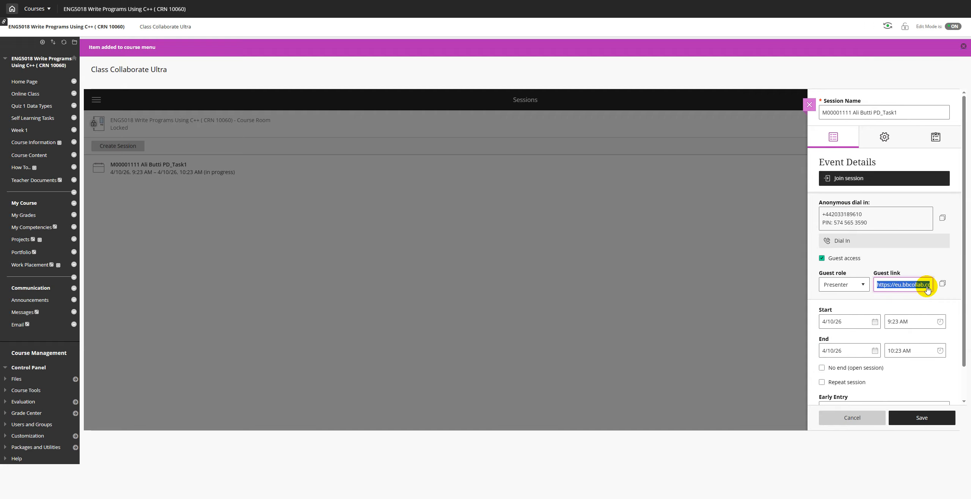
click(942, 284)
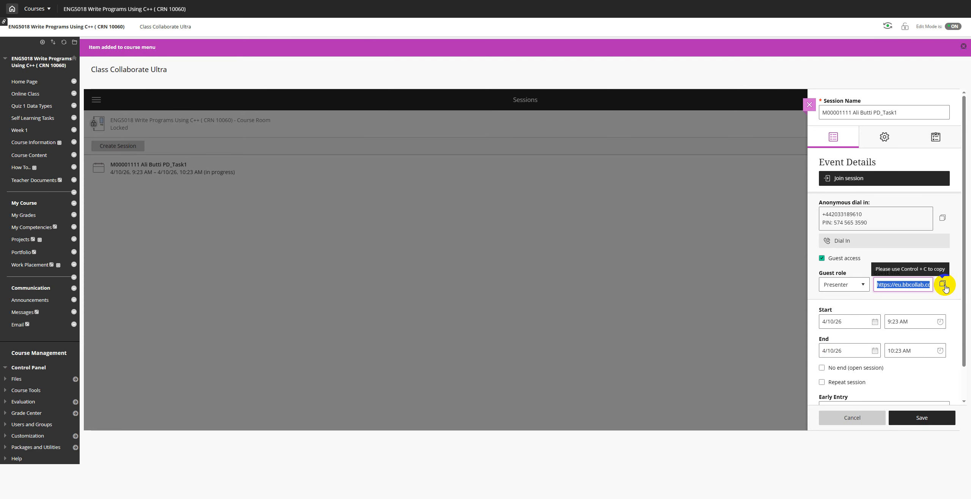
right_click(906, 286)
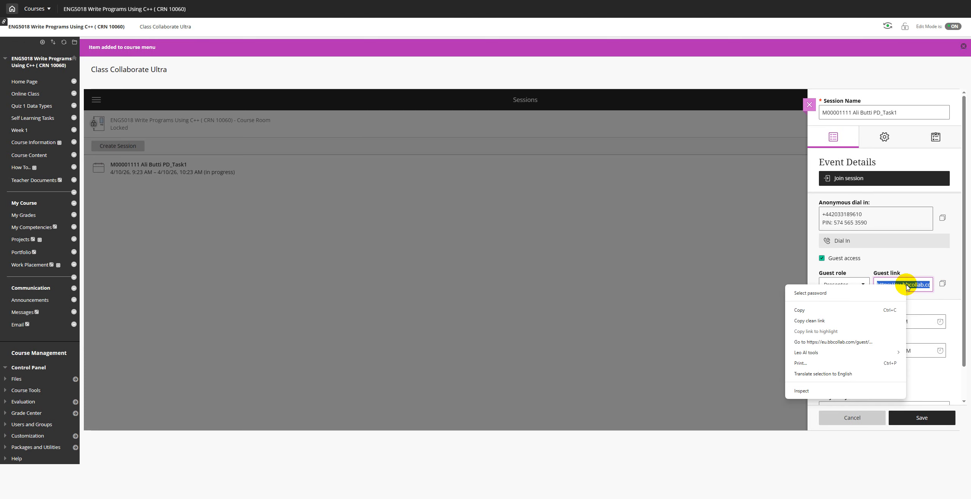
click(820, 310)
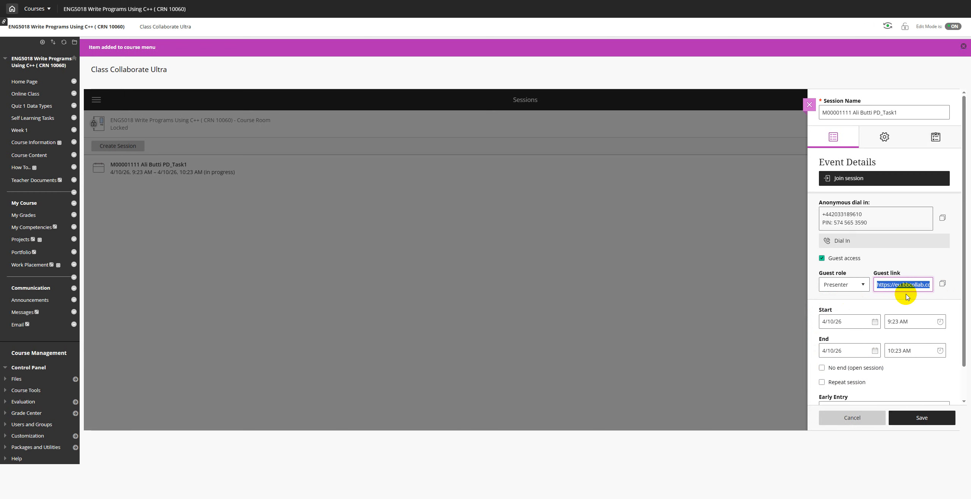
click(914, 418)
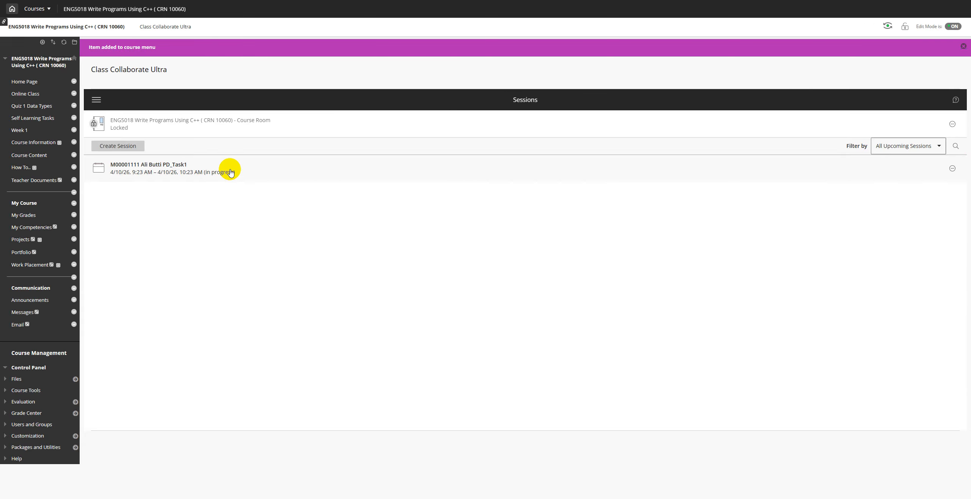
Step: Join the in-progress PD_Task1 session with microphone access allowed, entering the empty Welcome room
click(211, 169)
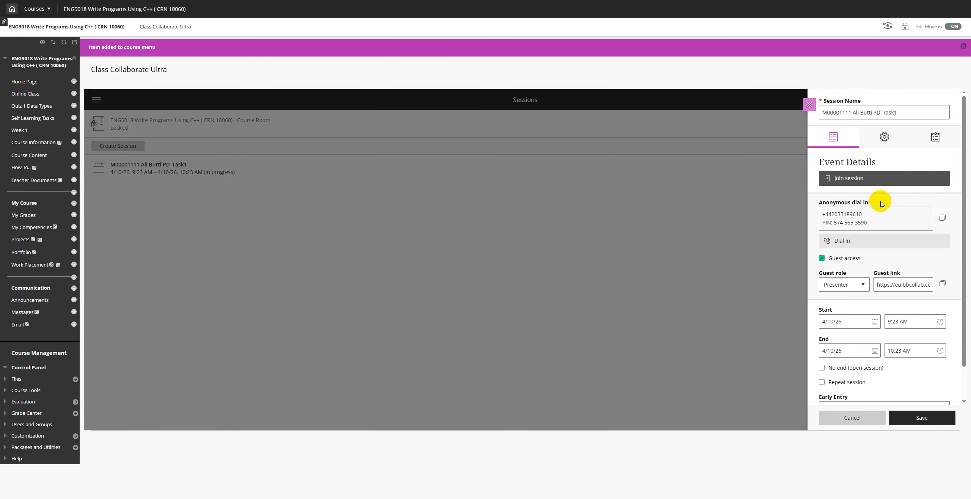
click(863, 183)
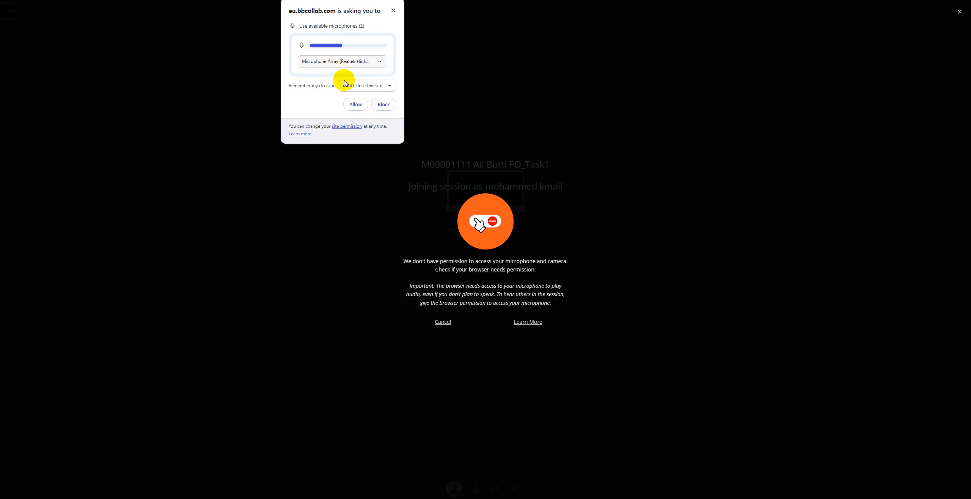
click(354, 104)
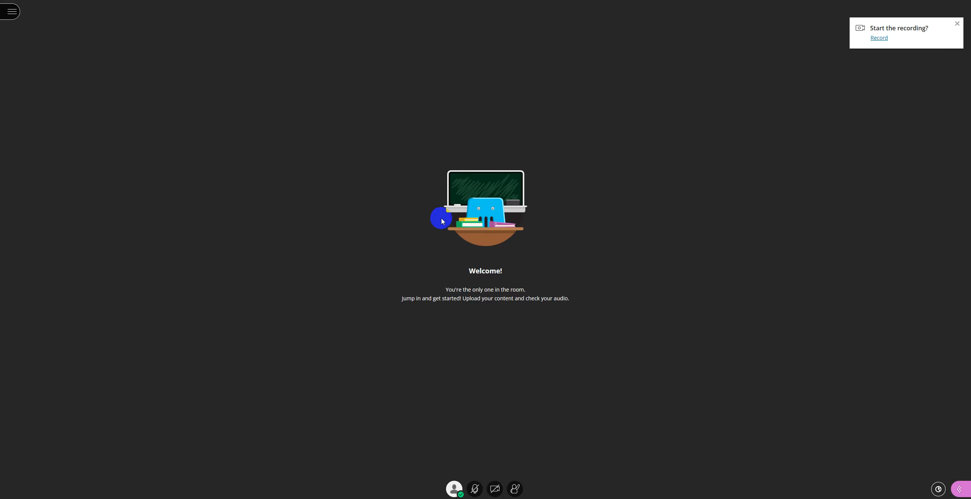
Step: Test the microphone and camera, allowing camera access, and leave both mic and video off
click(476, 490)
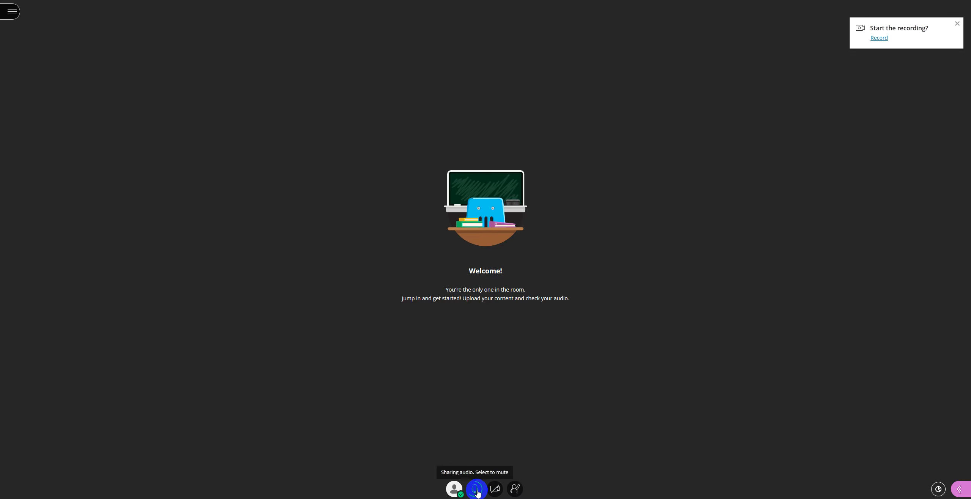
click(477, 491)
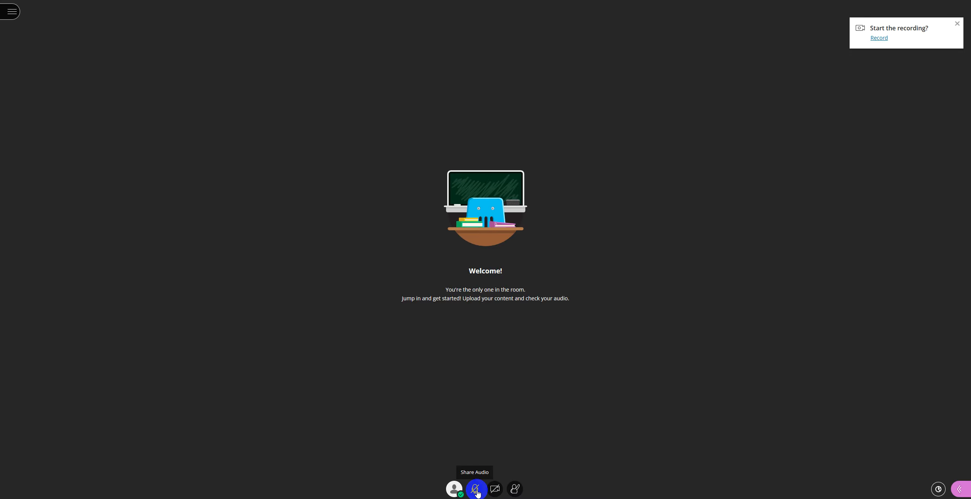
click(496, 490)
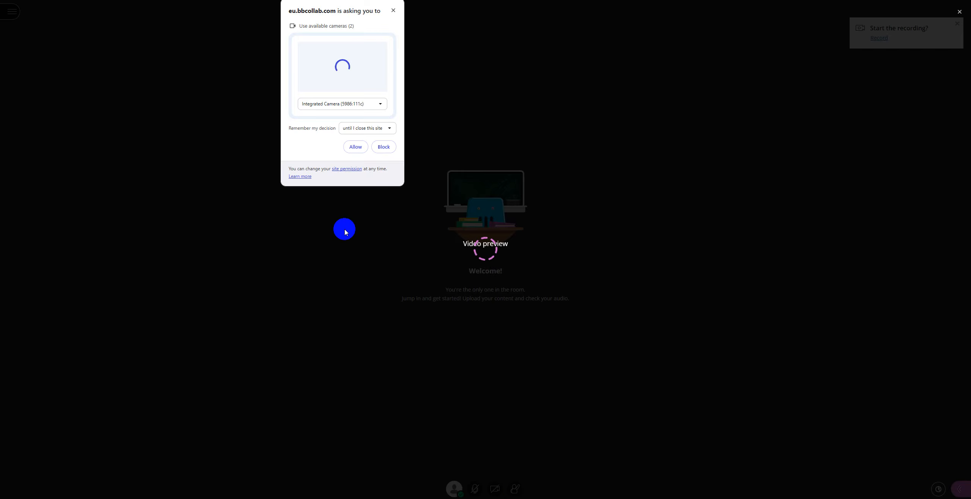
click(356, 147)
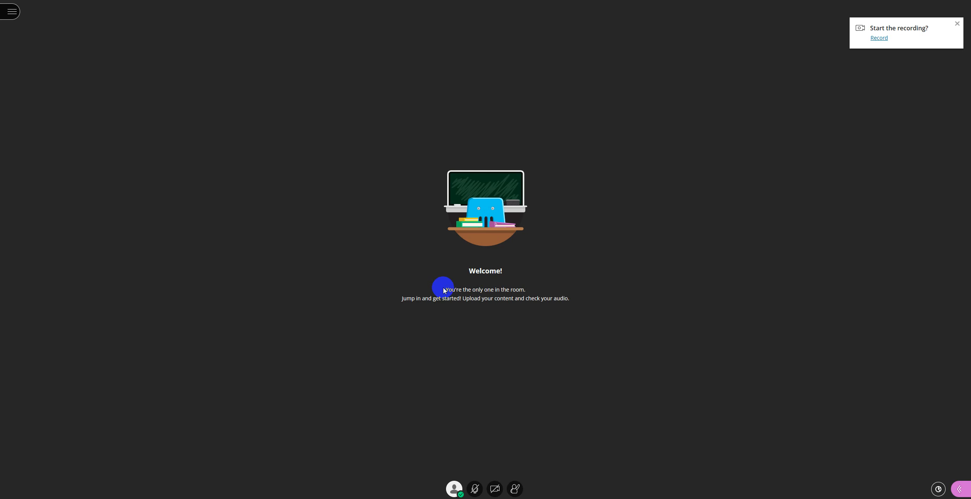
click(497, 491)
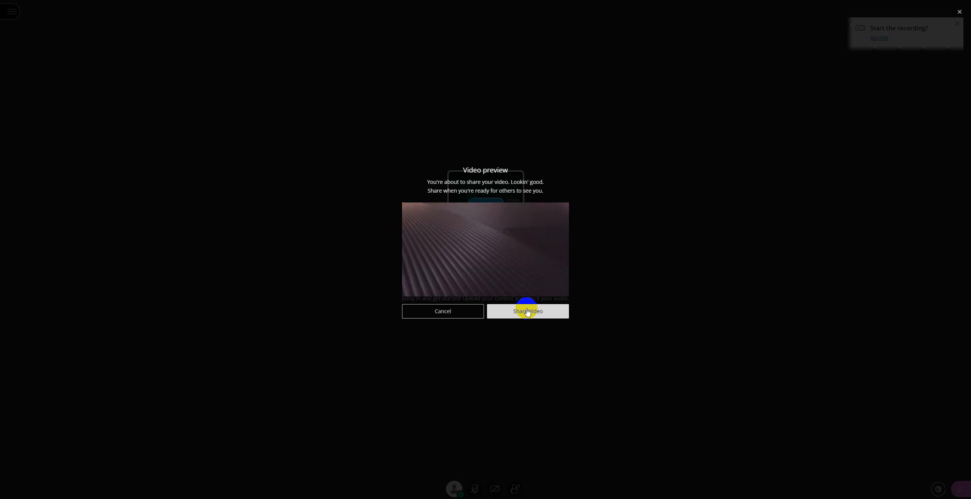
click(450, 312)
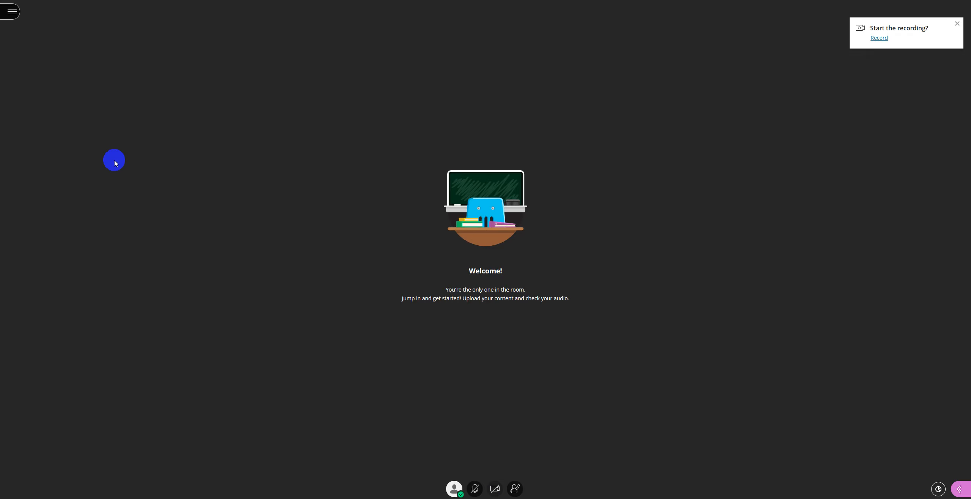
Step: Start recording the PD_Task1 session from the session menu
click(877, 41)
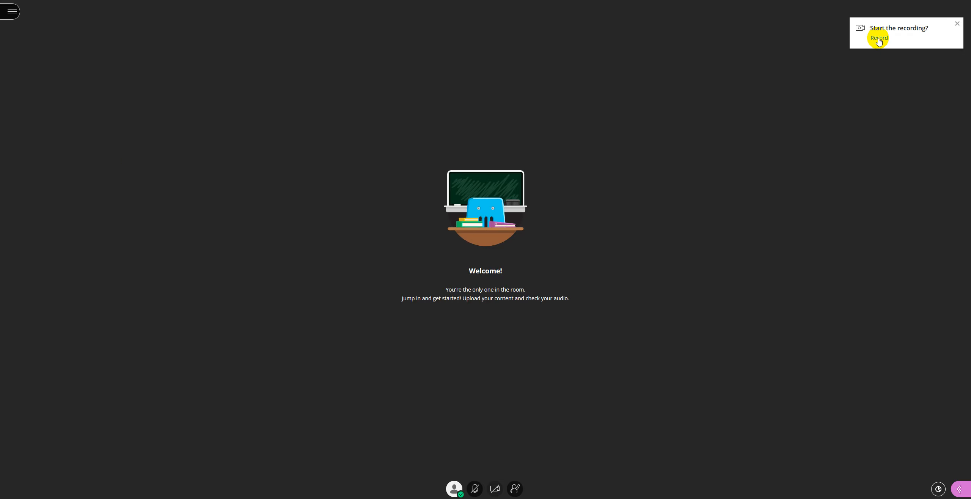
click(12, 13)
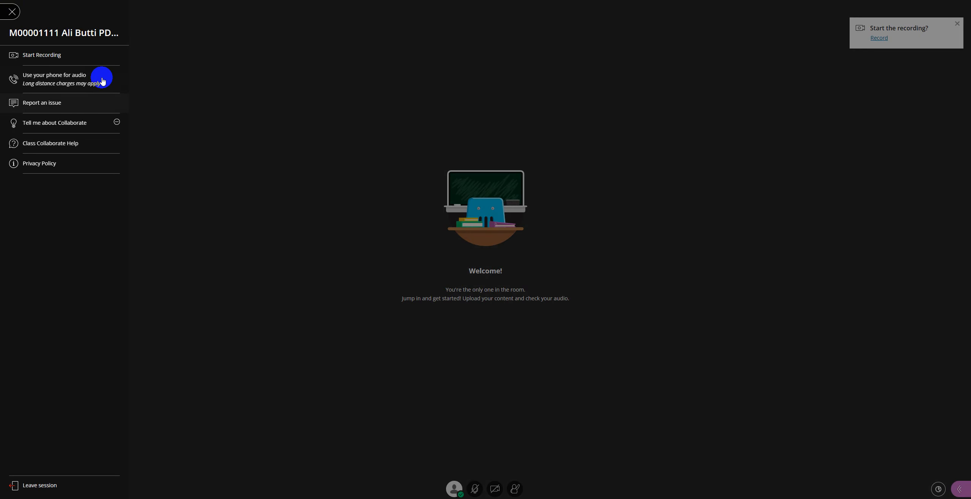
click(34, 57)
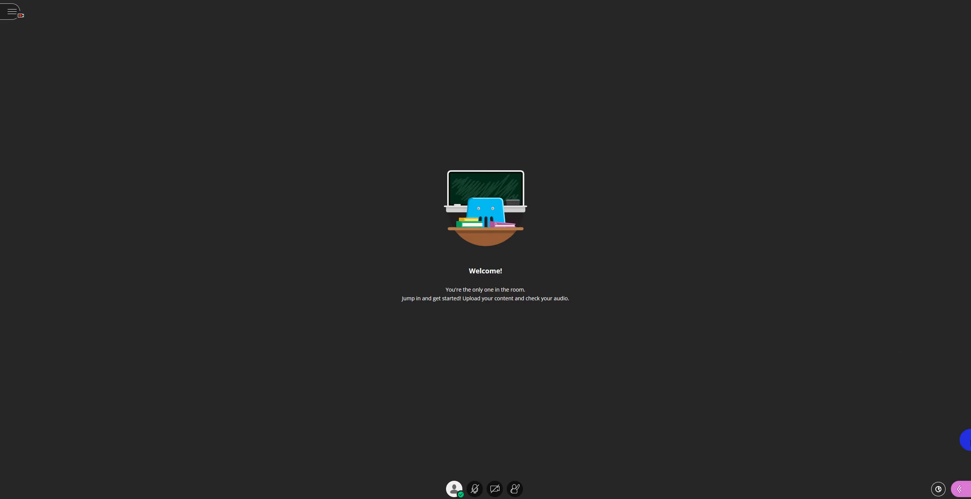
Step: Check the attendee list in the Collaborate panel, then show the Share Content options
click(960, 490)
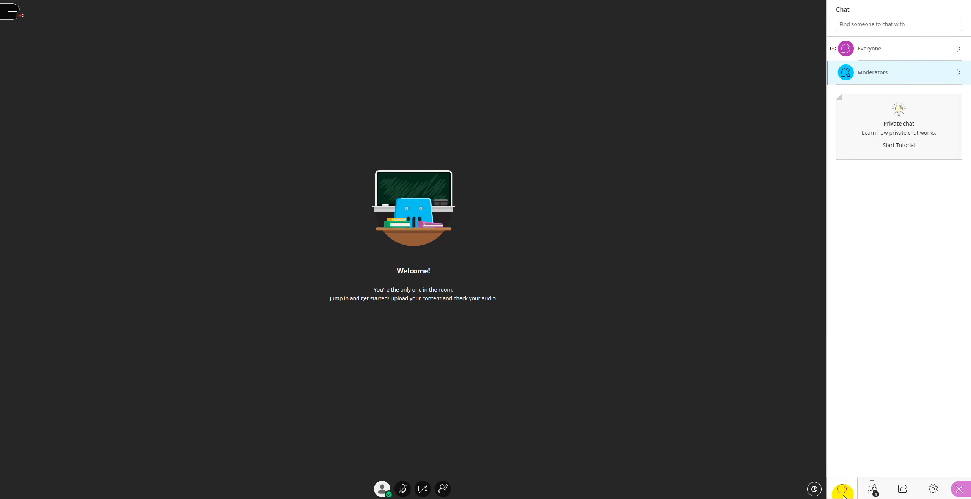
click(873, 492)
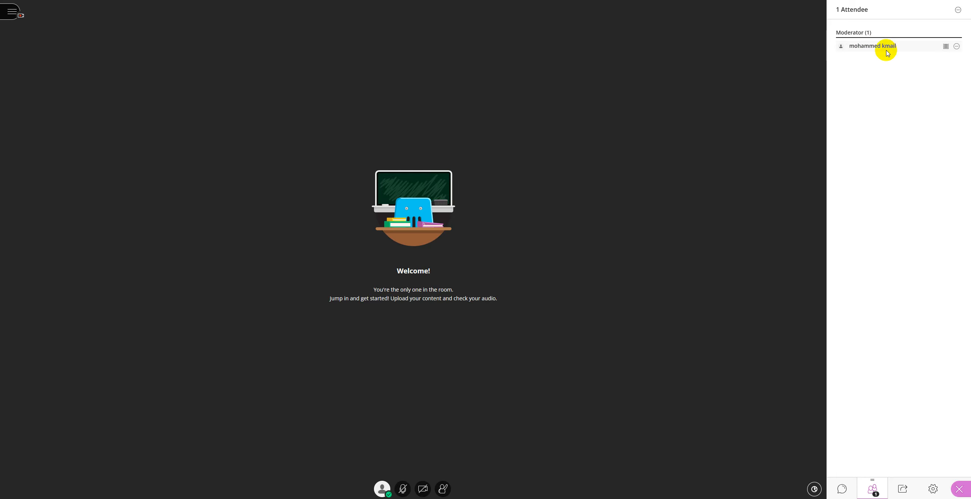
drag(837, 34, 861, 33)
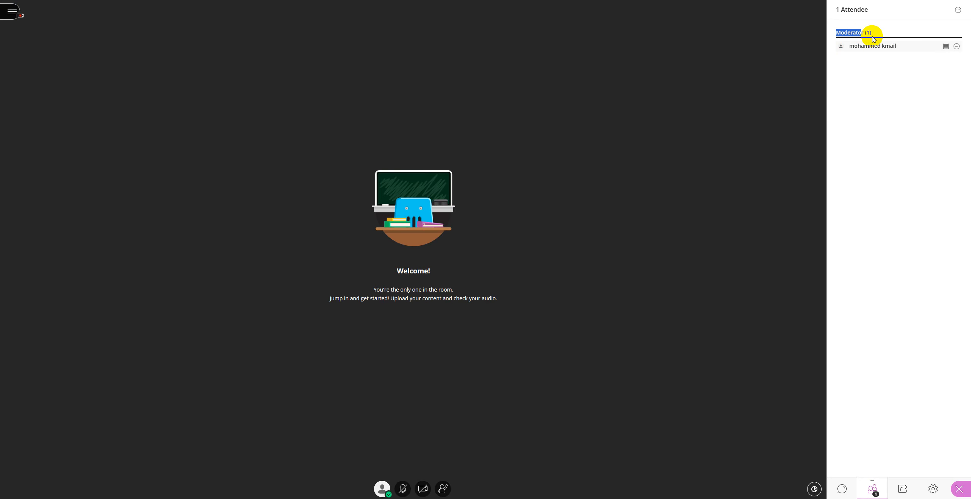
click(904, 491)
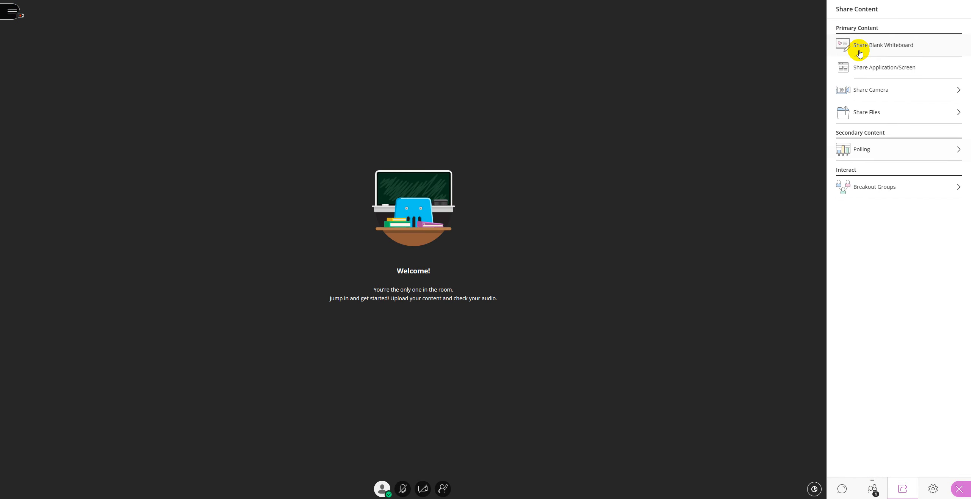
Step: Share a blank whiteboard and draw red freehand scribbles with a 2 pt pen
click(888, 48)
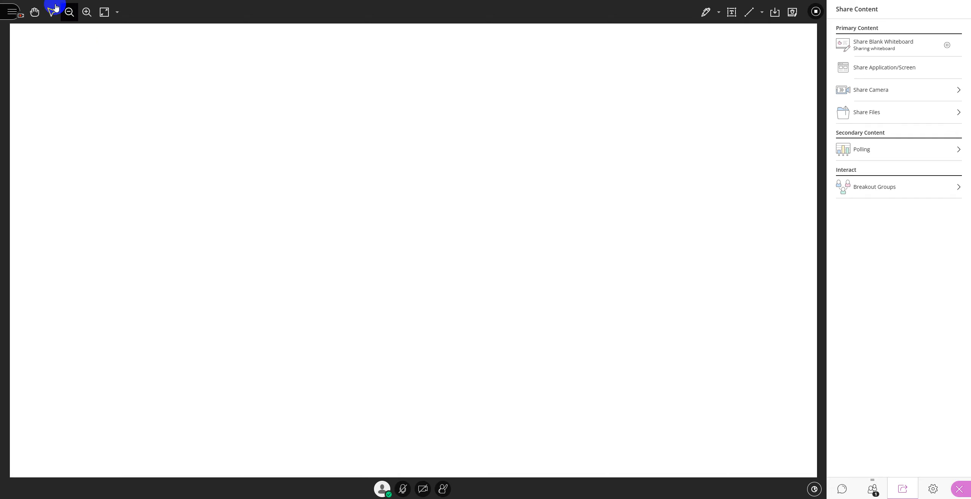
click(706, 13)
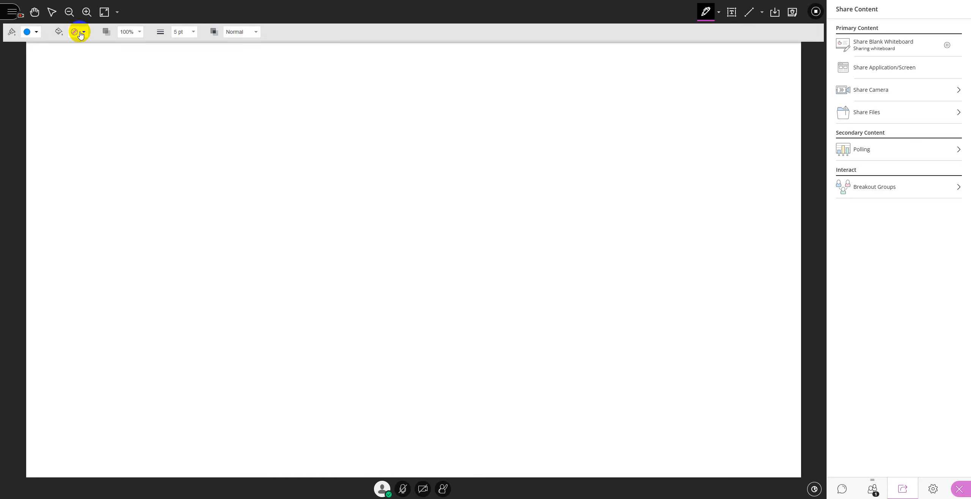
click(33, 33)
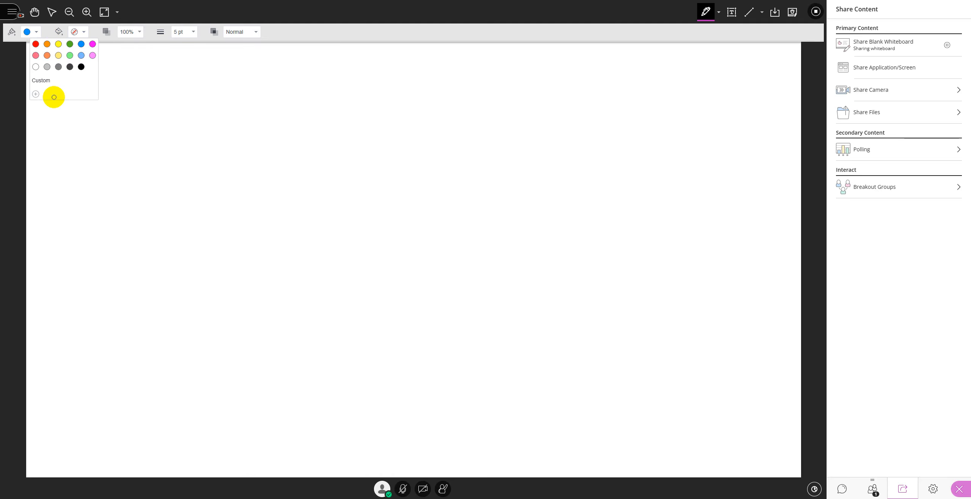
click(42, 46)
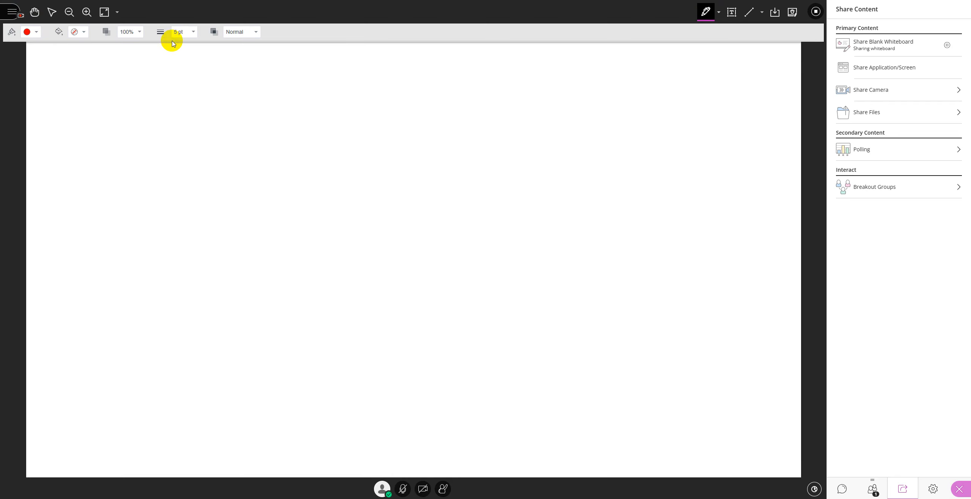
click(185, 32)
drag(175, 50, 171, 51)
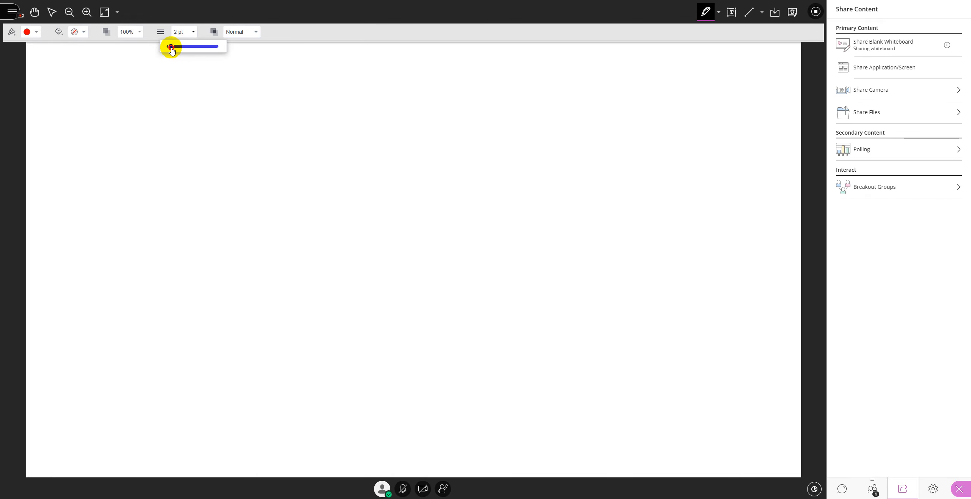
click(151, 137)
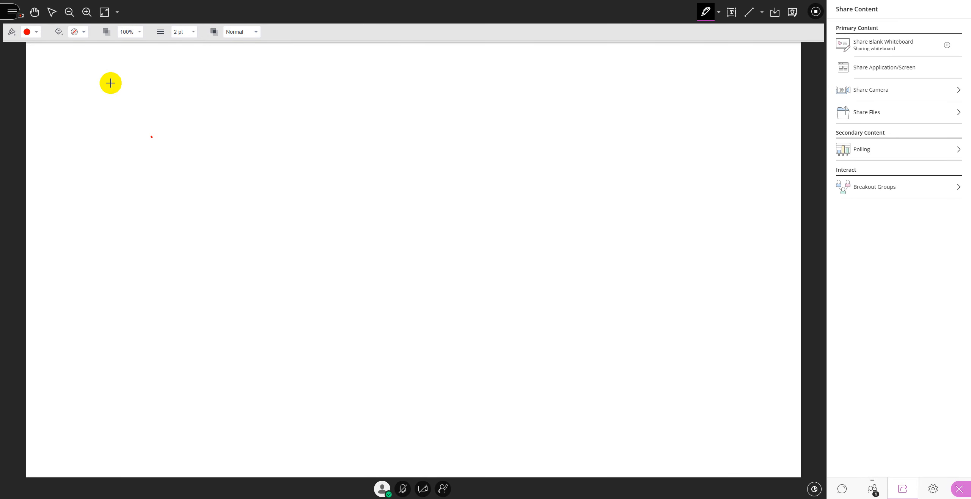
mouse_move(123, 77)
mouse_down()
mouse_move(303, 162)
mouse_move(255, 212)
mouse_up()
mouse_move(127, 136)
mouse_down()
mouse_move(516, 197)
mouse_move(473, 210)
mouse_up()
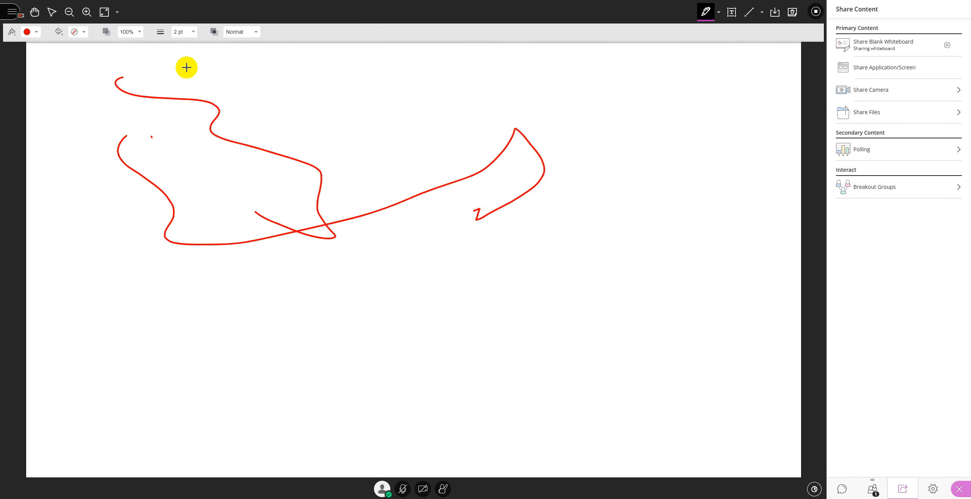
Step: Add the text '5 minutes break' below the red strokes
click(732, 11)
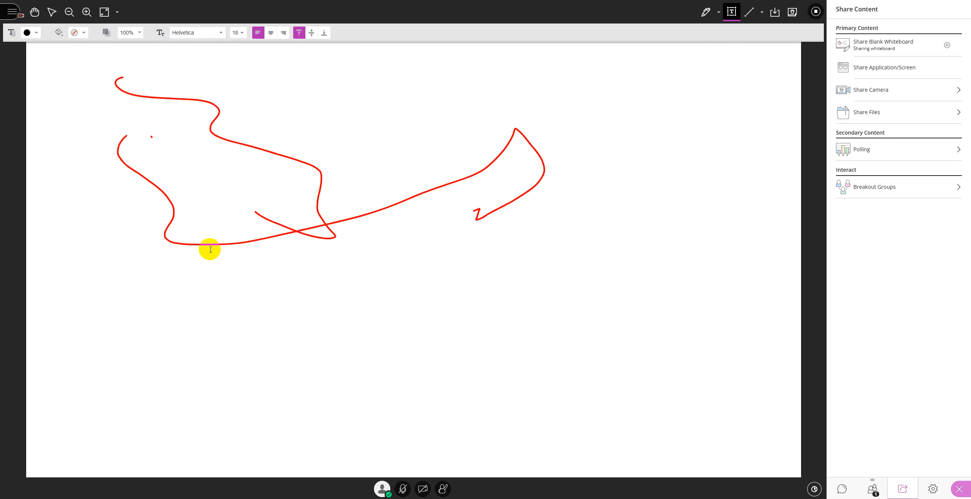
click(193, 251)
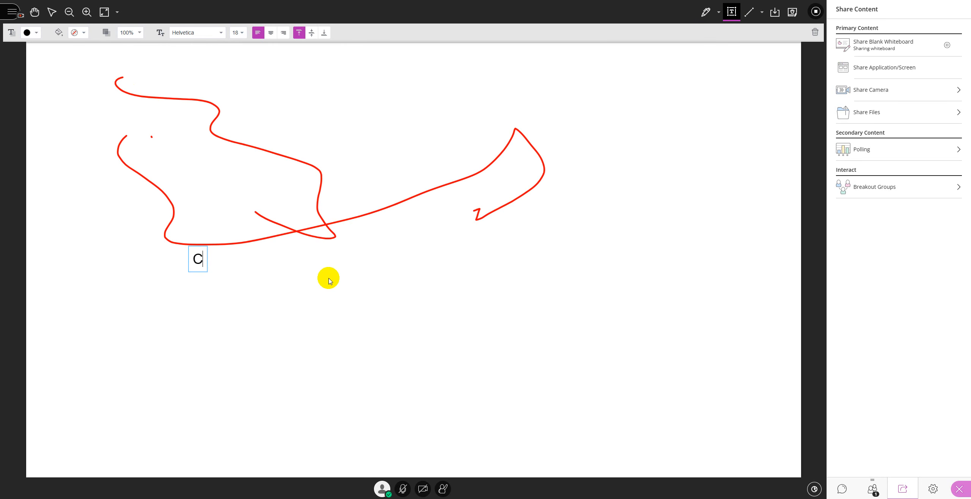
text(5 minutes break)
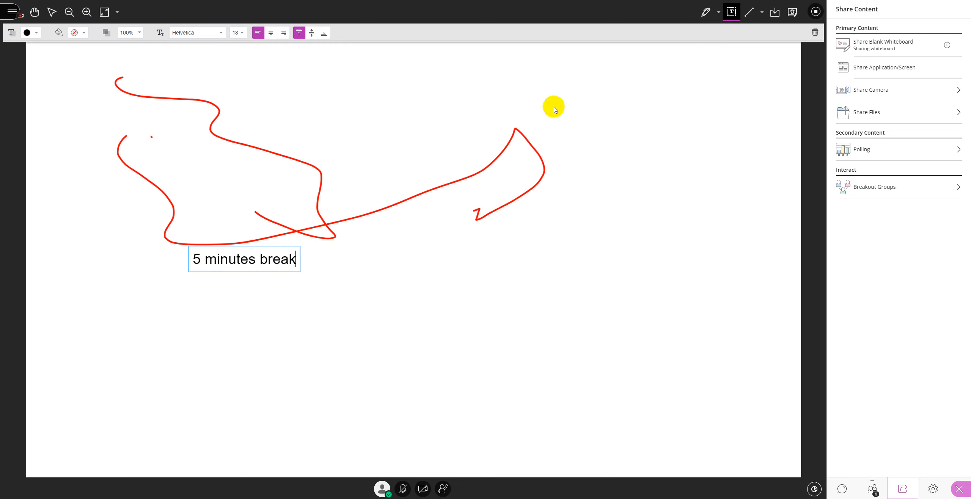
Step: Look through the browser tab and window choices for sharing, including the e-Attendance window
click(882, 72)
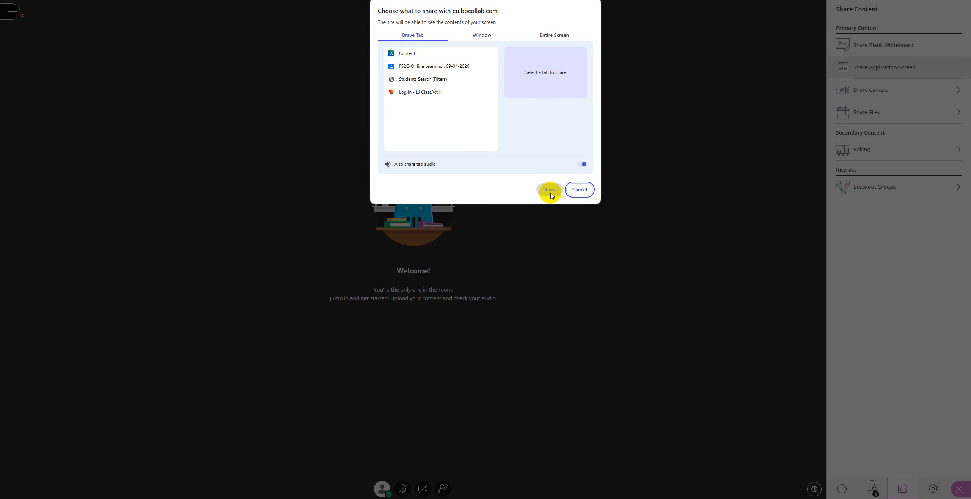
click(405, 55)
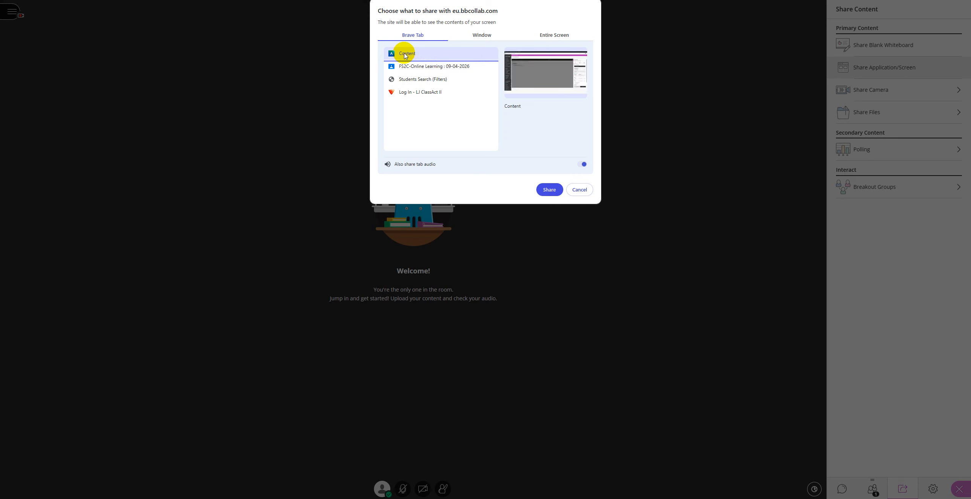
click(404, 67)
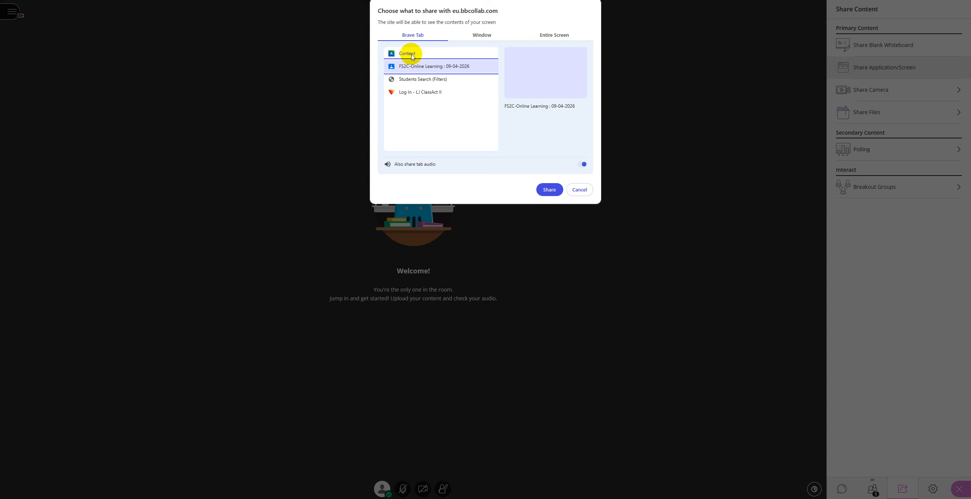
click(480, 38)
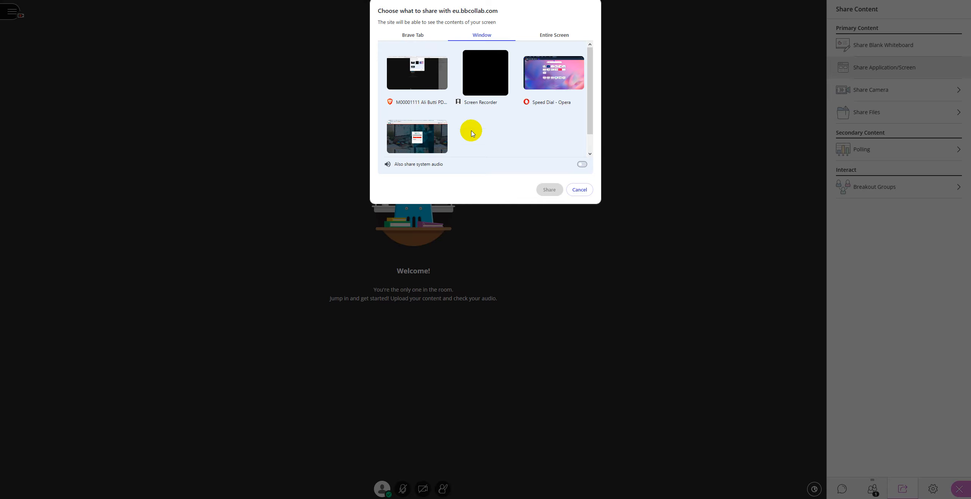
click(435, 144)
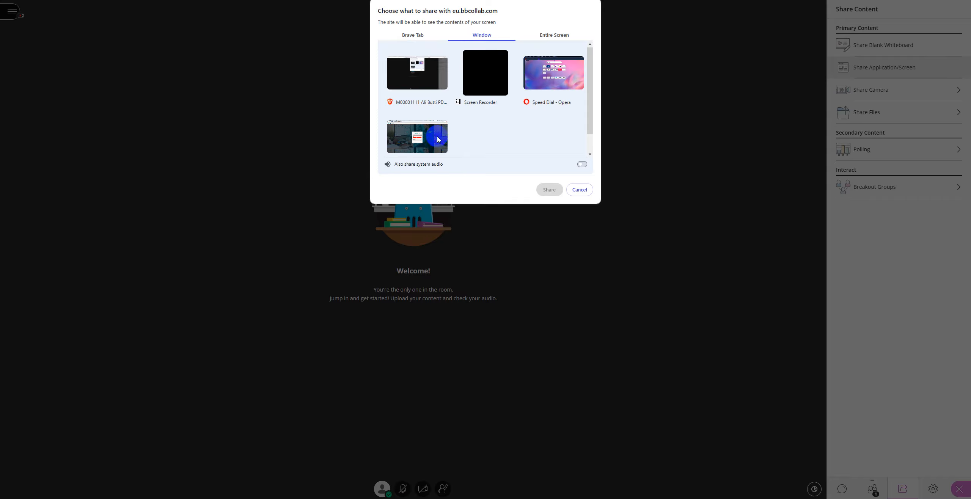
click(404, 147)
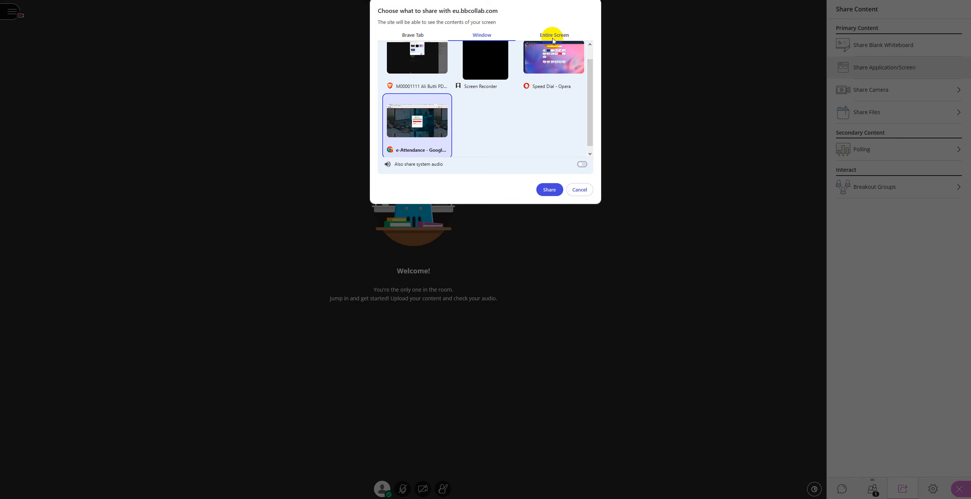
click(425, 121)
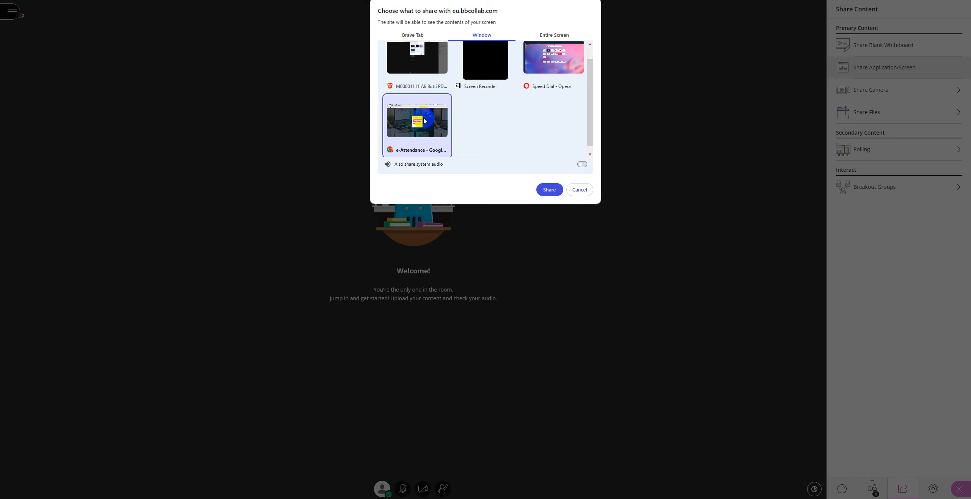
scroll(429, 99, up, 1)
click(477, 79)
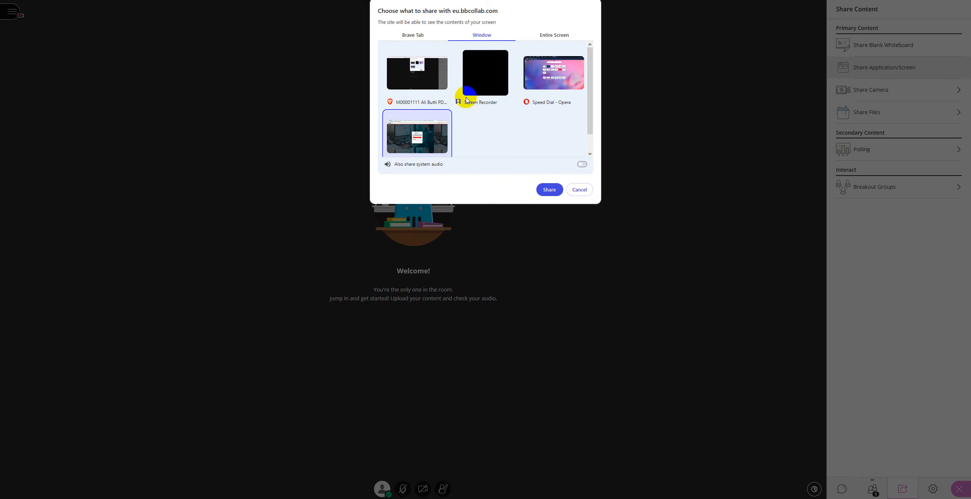
Step: Select the entire screen with system audio off, then cancel without sharing anything
click(550, 36)
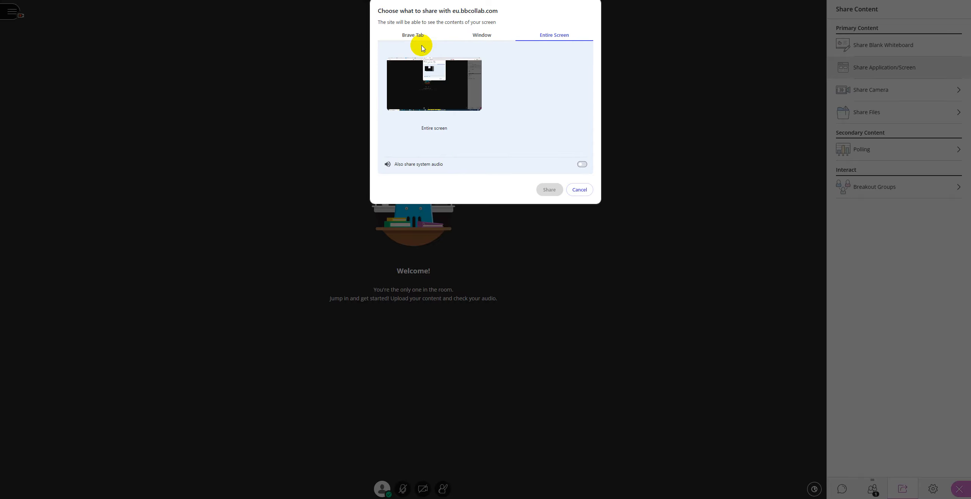
click(437, 100)
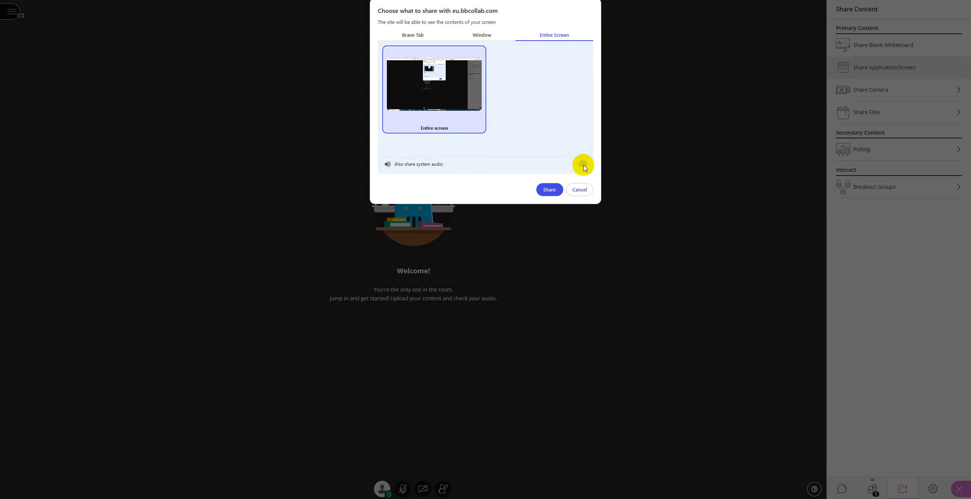
click(582, 164)
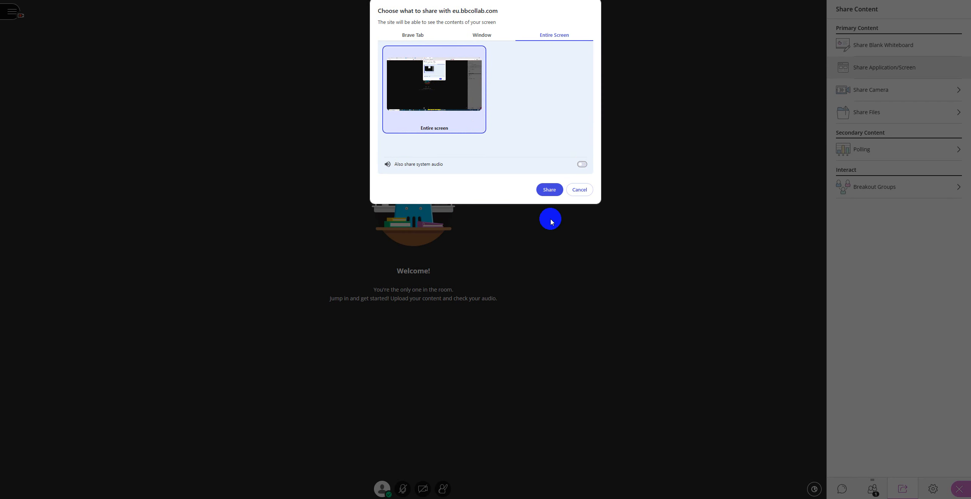
click(577, 190)
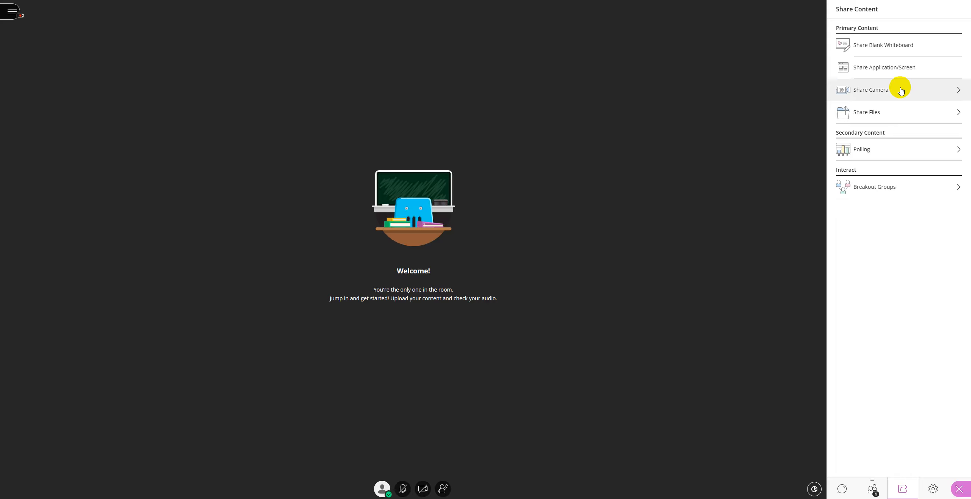
Step: Upload the ENG5018 evidence presentation from the 202610 folder to the main room files
click(872, 114)
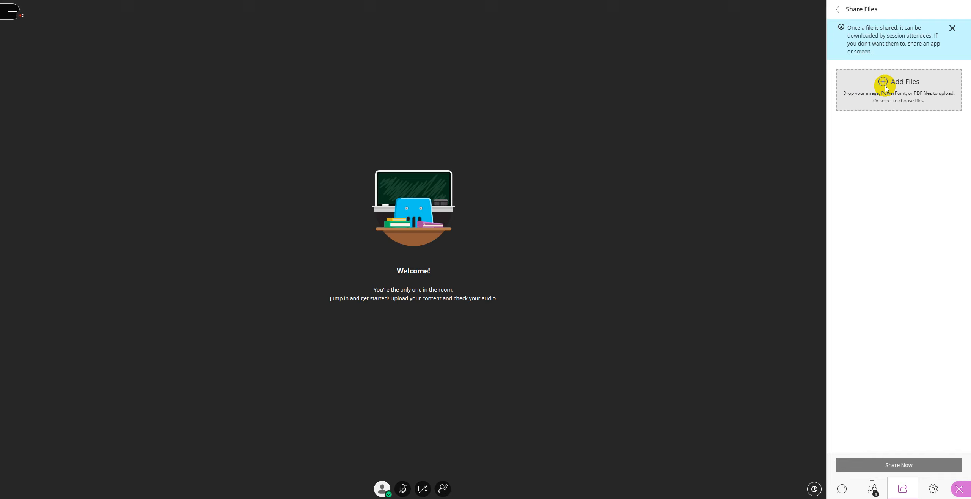
click(884, 84)
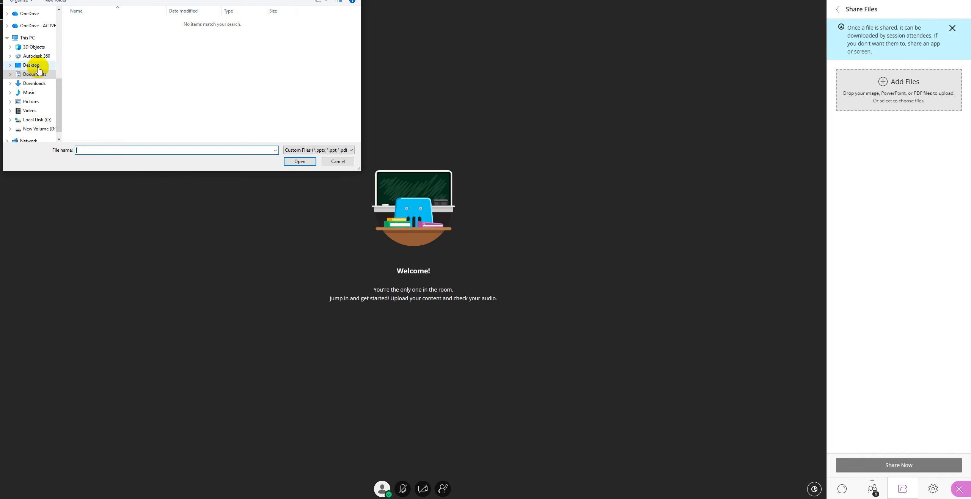
scroll(32, 65, up, 6)
click(36, 80)
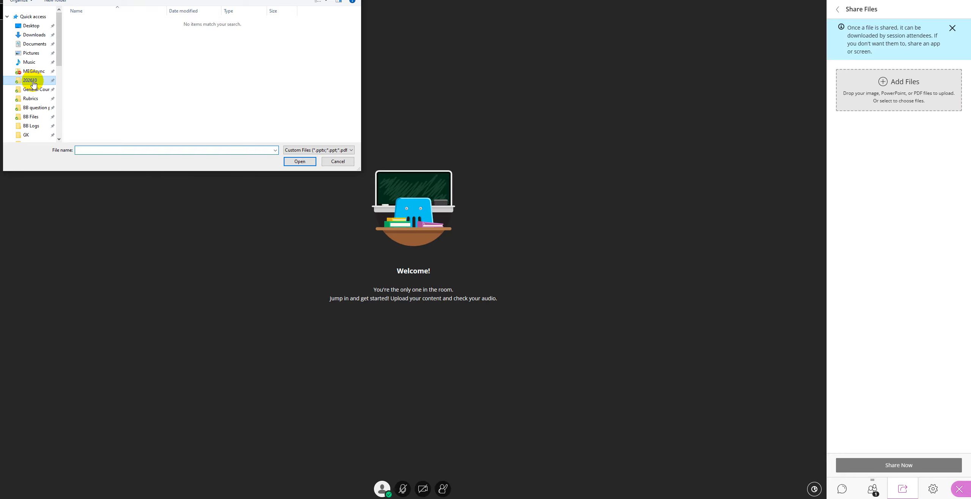
double_click(87, 21)
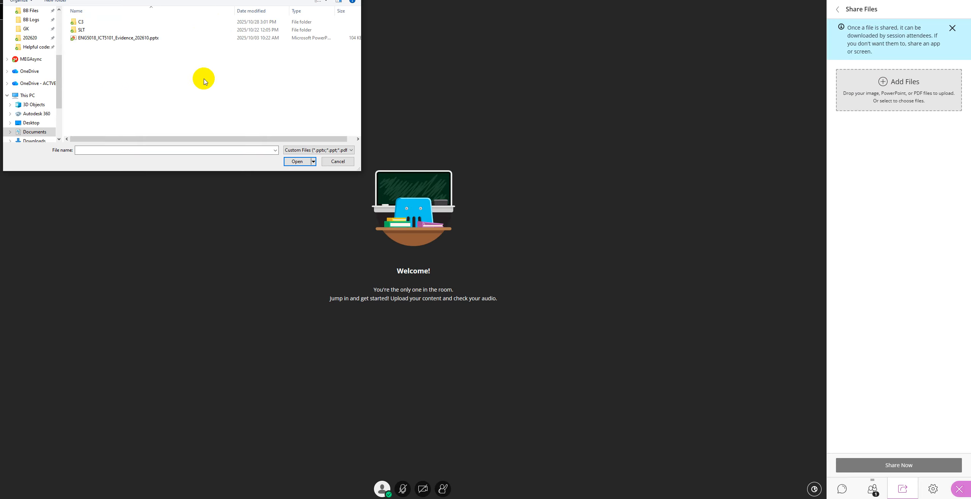
double_click(100, 38)
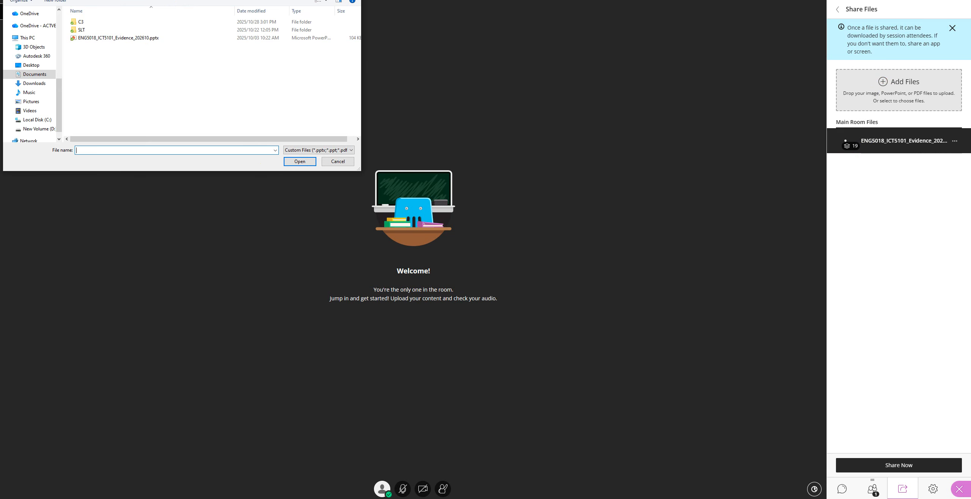
Step: Upload the ENG5047_ENG5201 Presentation Template from the C3 folder
double_click(78, 21)
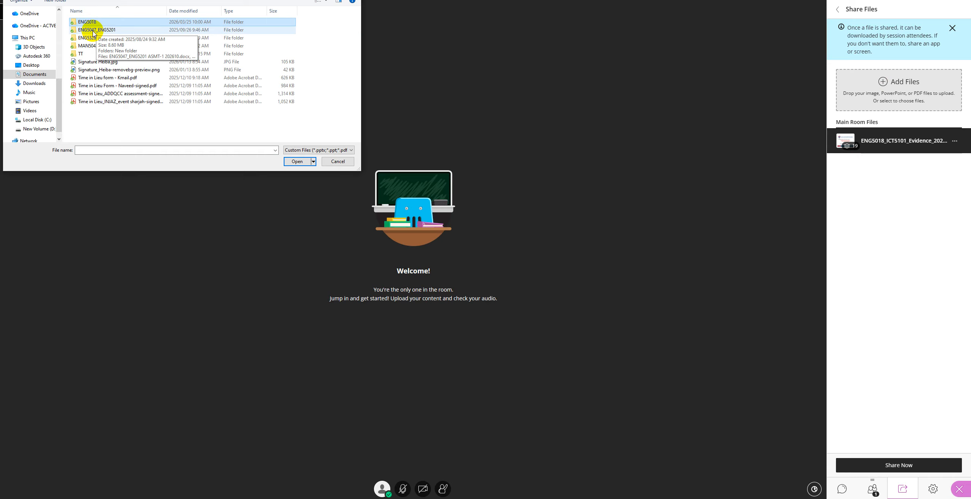
double_click(110, 30)
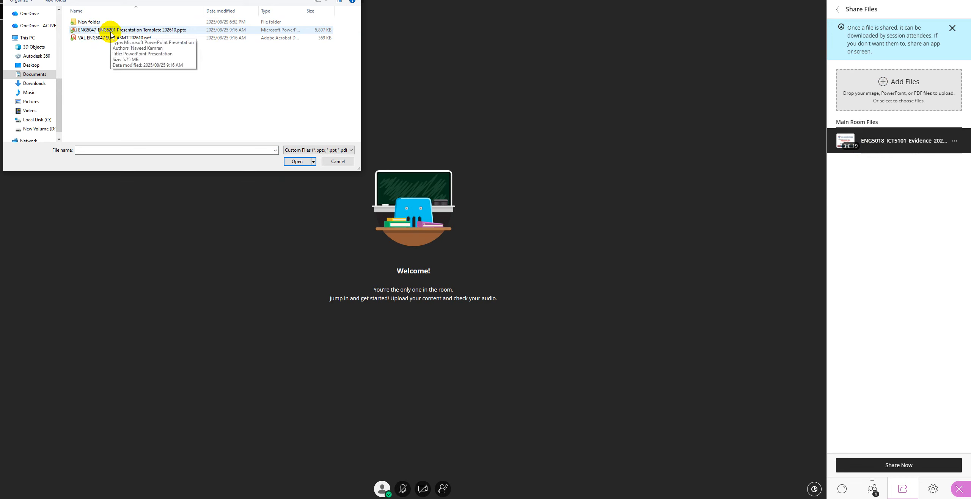
double_click(103, 22)
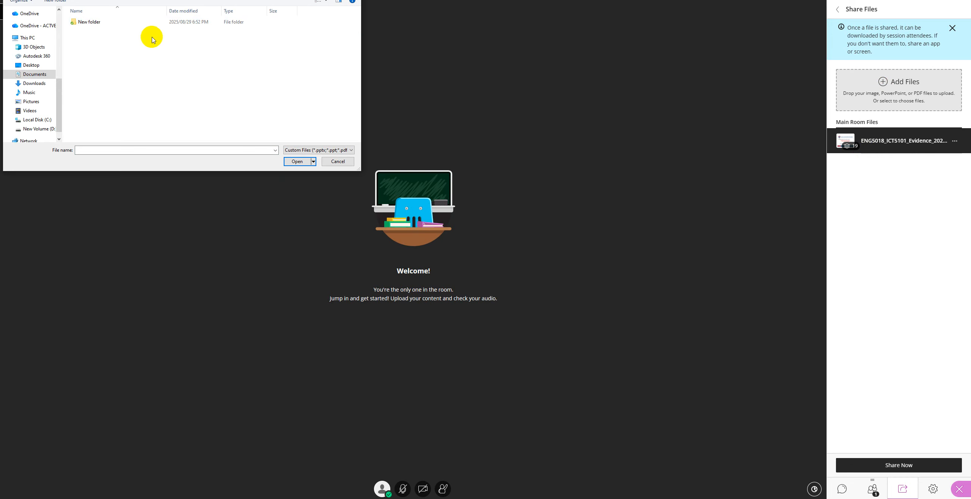
key(alt+Left)
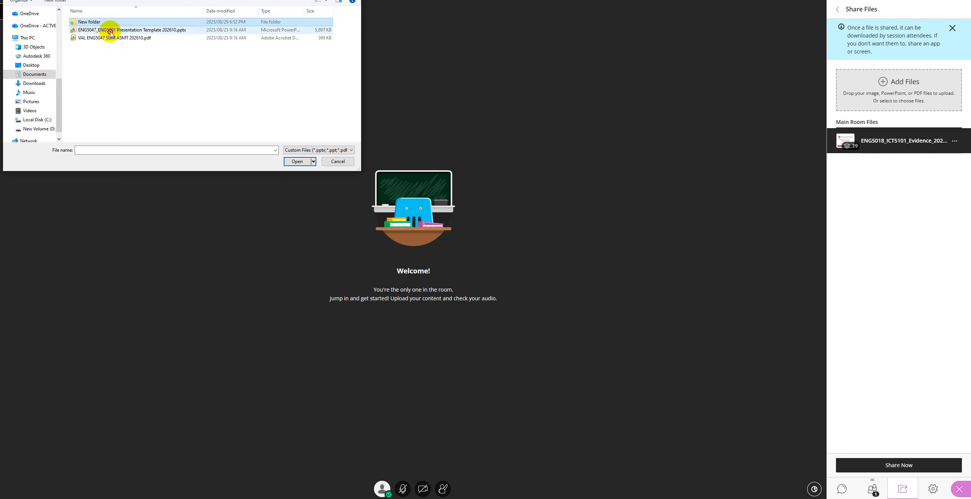
double_click(110, 31)
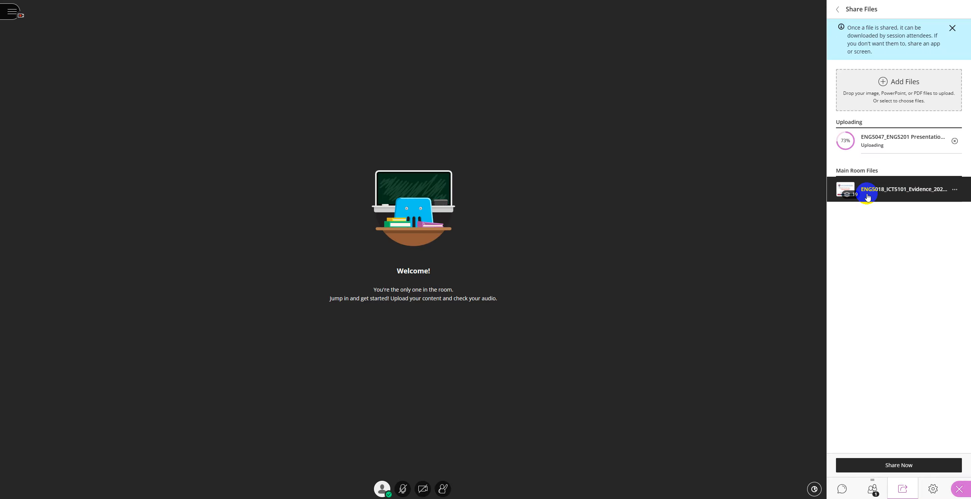
Step: Share the ENG5018 evidence file and put slide 01 of 19 on the main stage
click(896, 194)
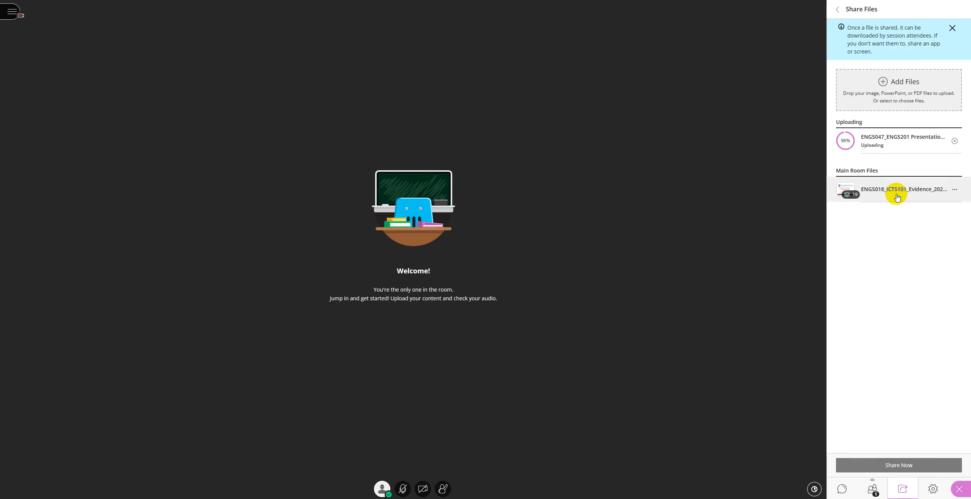
click(906, 466)
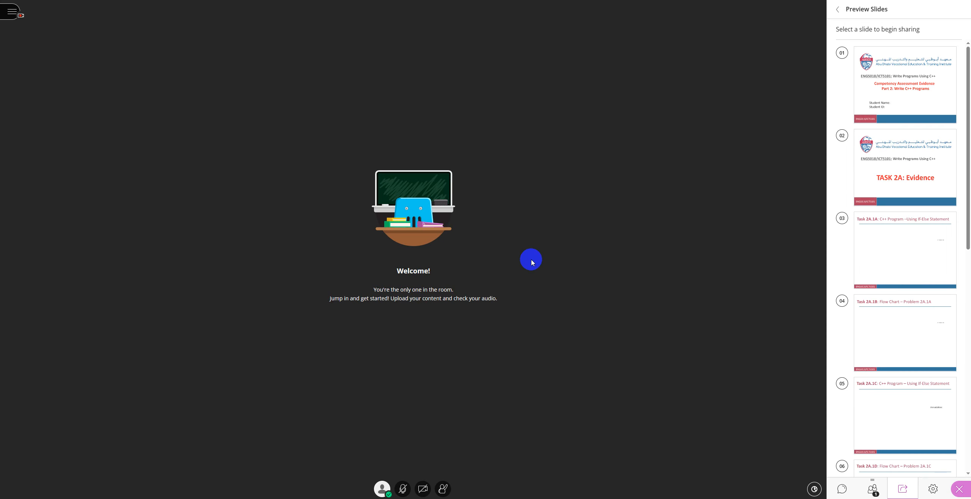
scroll(915, 159, down, 5)
click(905, 189)
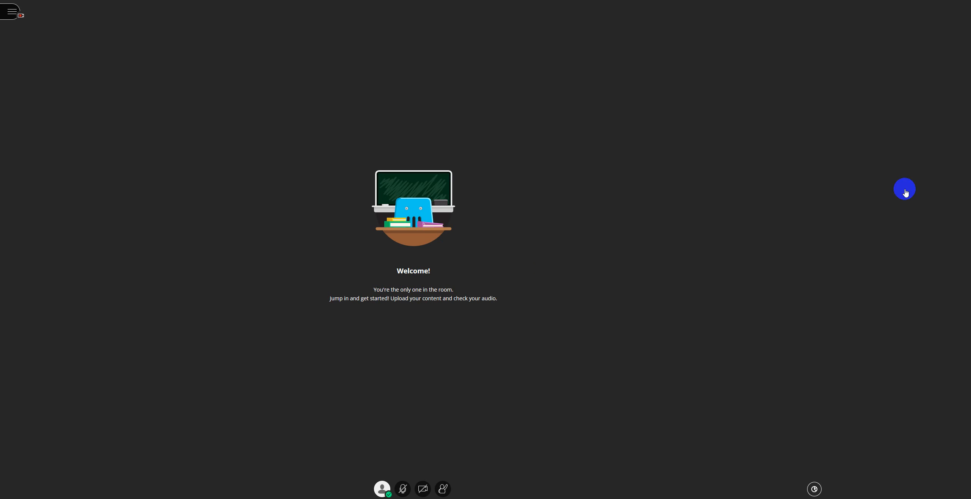
scroll(899, 206, up, 5)
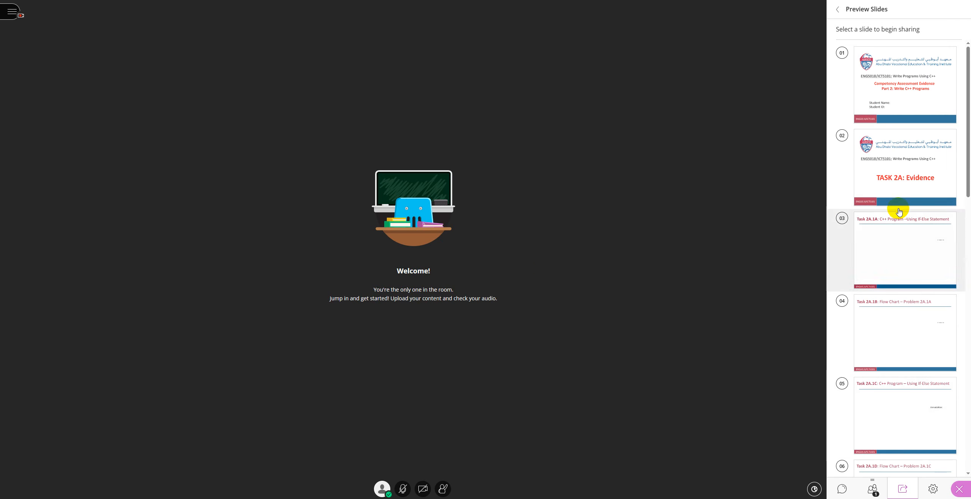
click(913, 101)
click(353, 224)
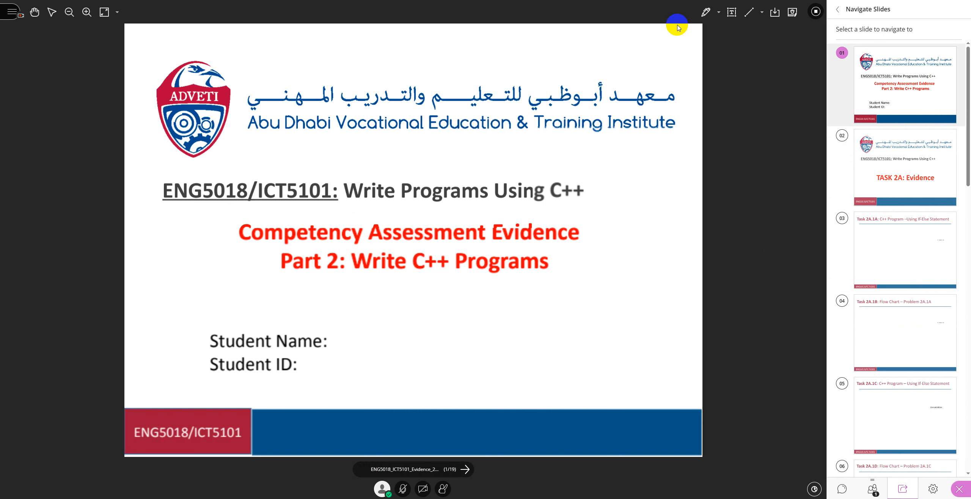
Step: Draw a blue line and place a text box on the slide, then clear all annotations
click(704, 18)
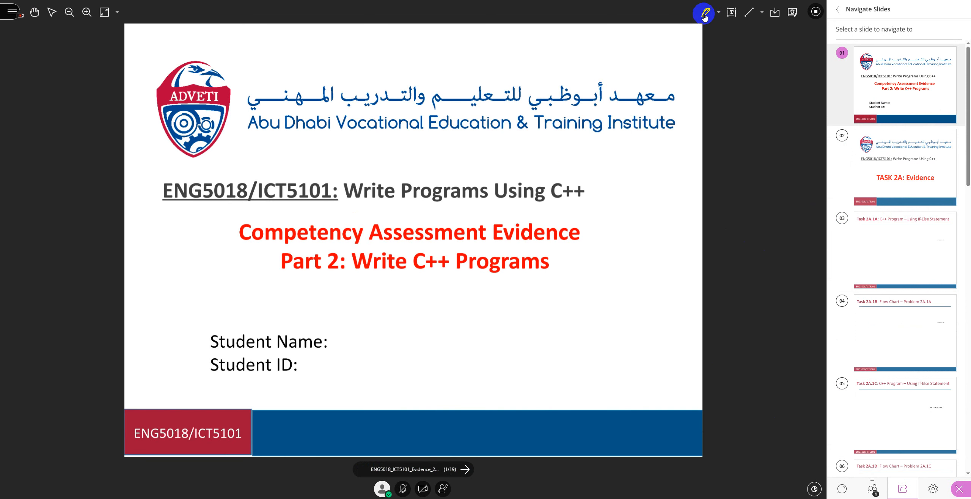
mouse_move(245, 168)
mouse_down()
mouse_move(327, 160)
mouse_move(493, 199)
mouse_up()
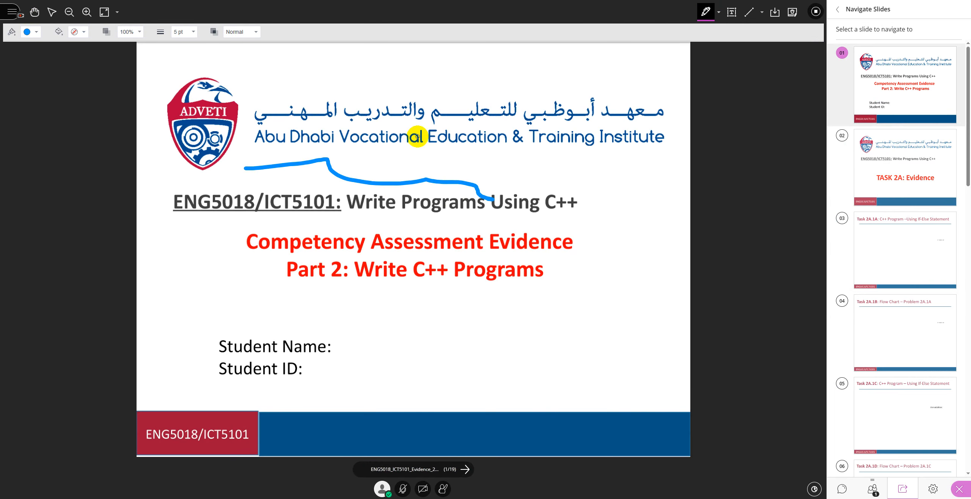
click(730, 13)
click(278, 302)
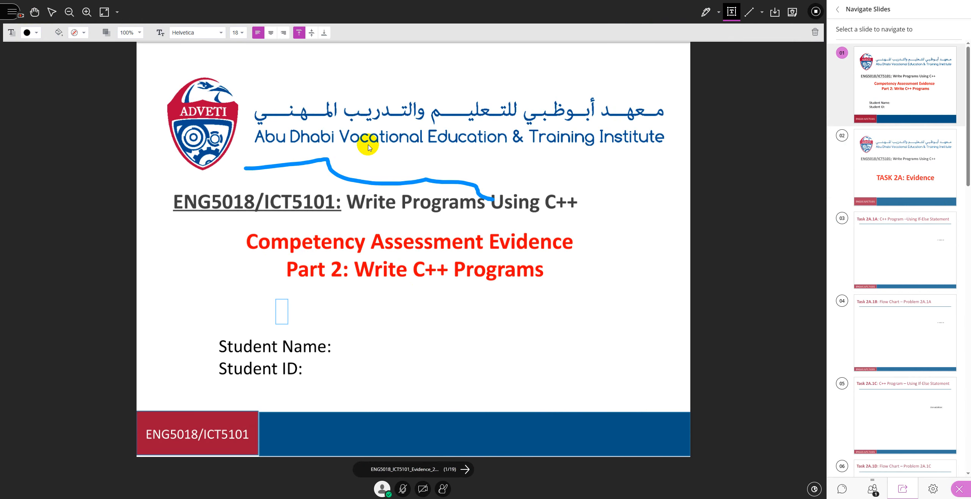
click(793, 13)
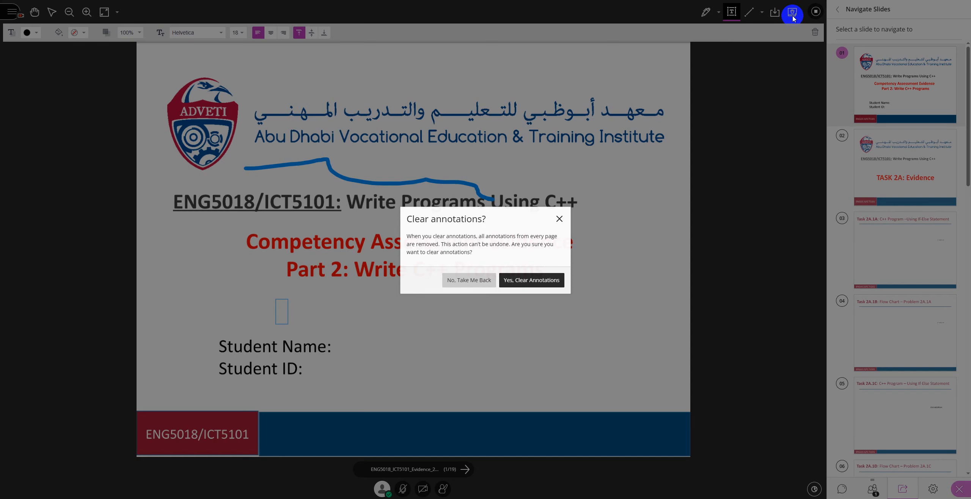
click(530, 285)
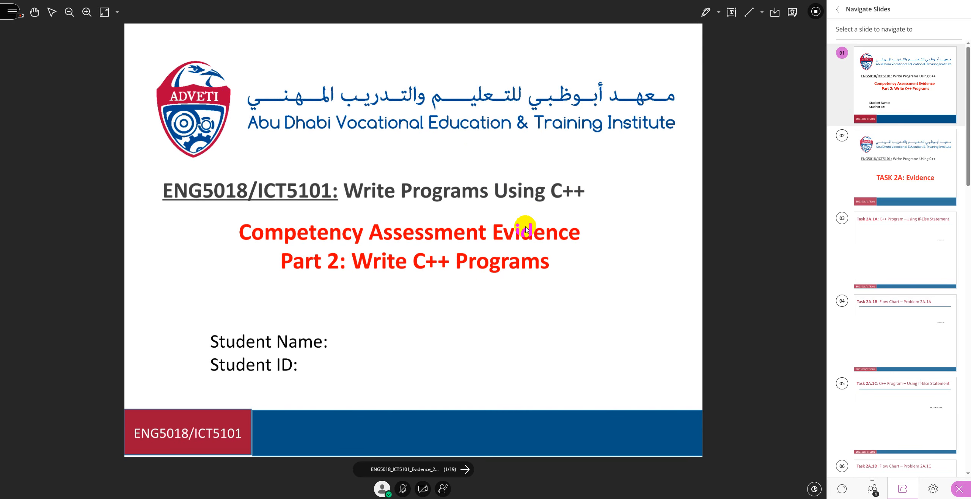
Step: Advance through the deck to slide 4, then stop sharing the ENG5018 slides
click(465, 475)
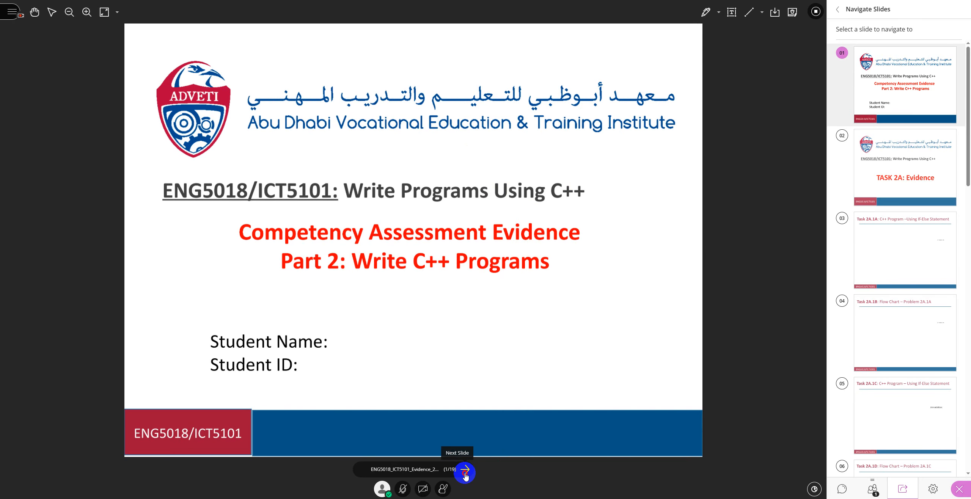
click(466, 474)
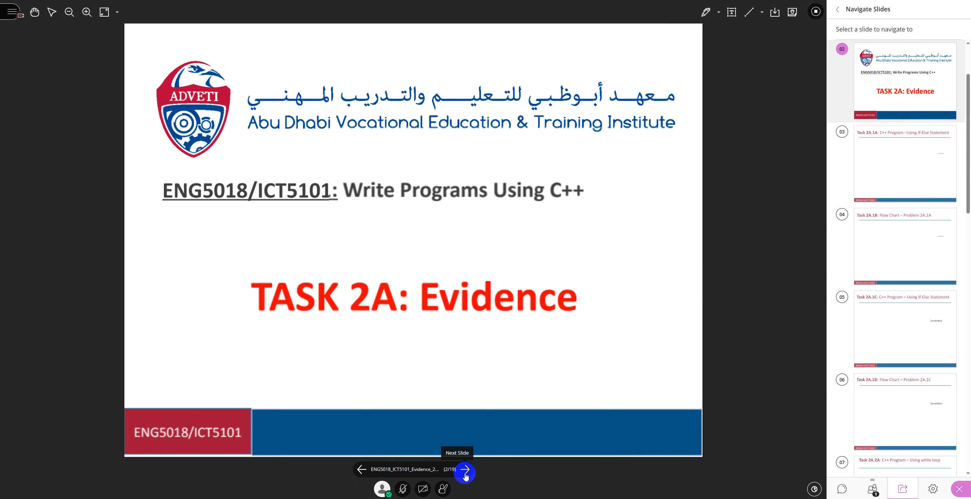
click(466, 473)
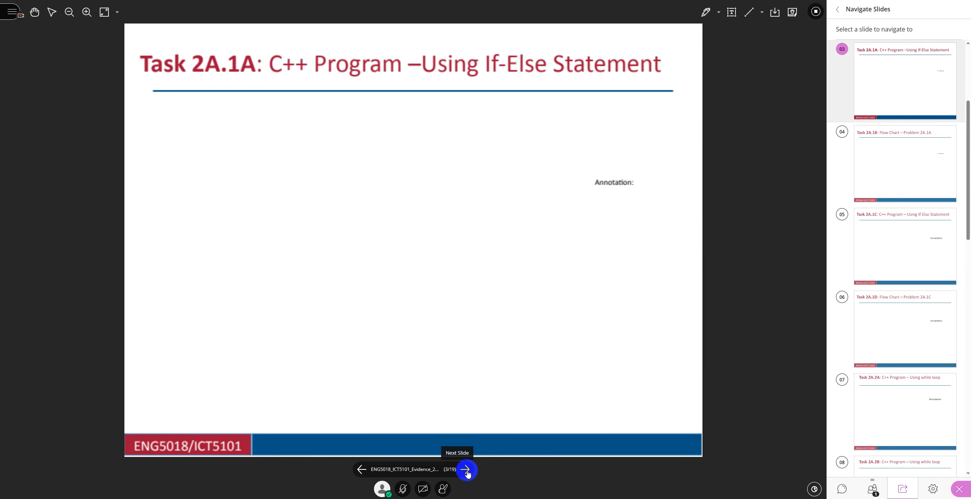
click(468, 472)
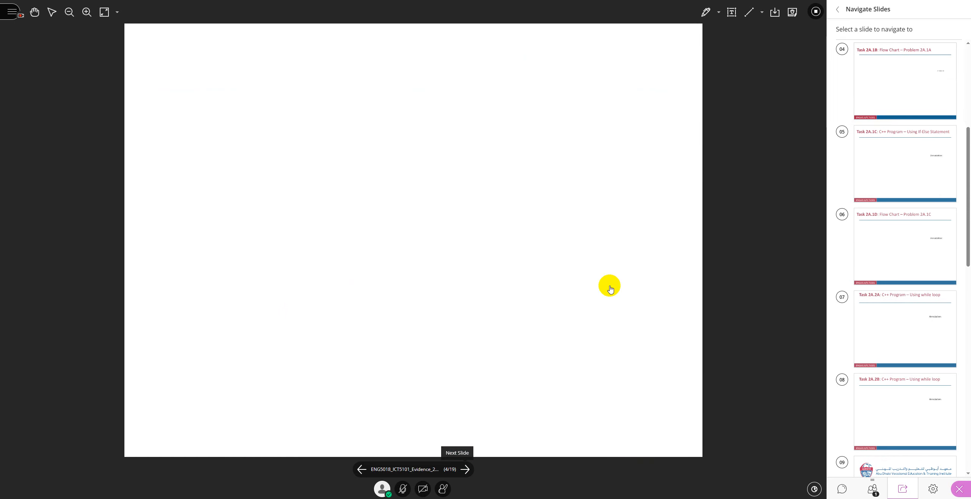
click(816, 13)
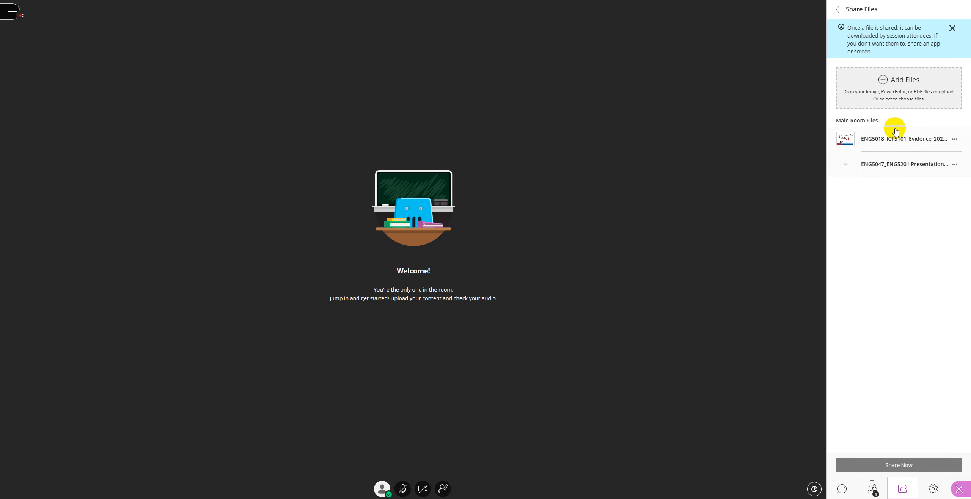
Step: Present the ENG5047 presentation from a chosen slide, then stop sharing and leave the file list
click(900, 174)
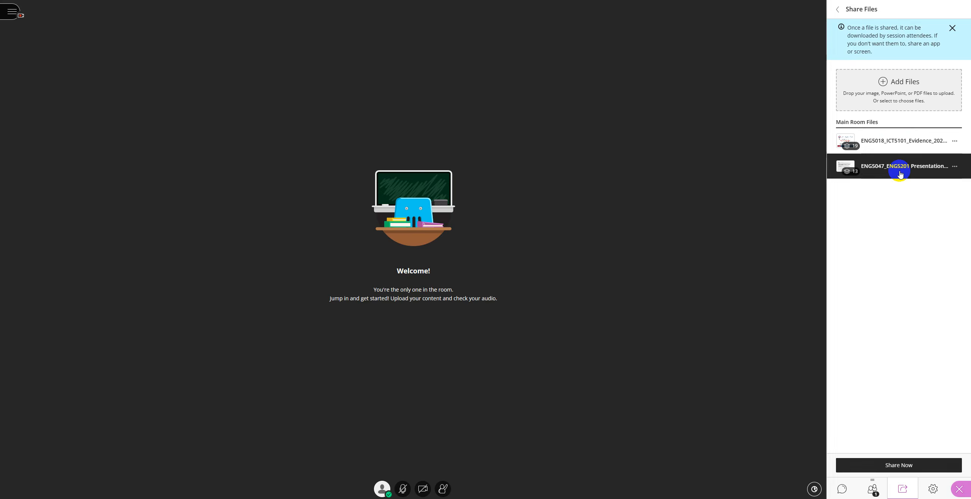
click(900, 466)
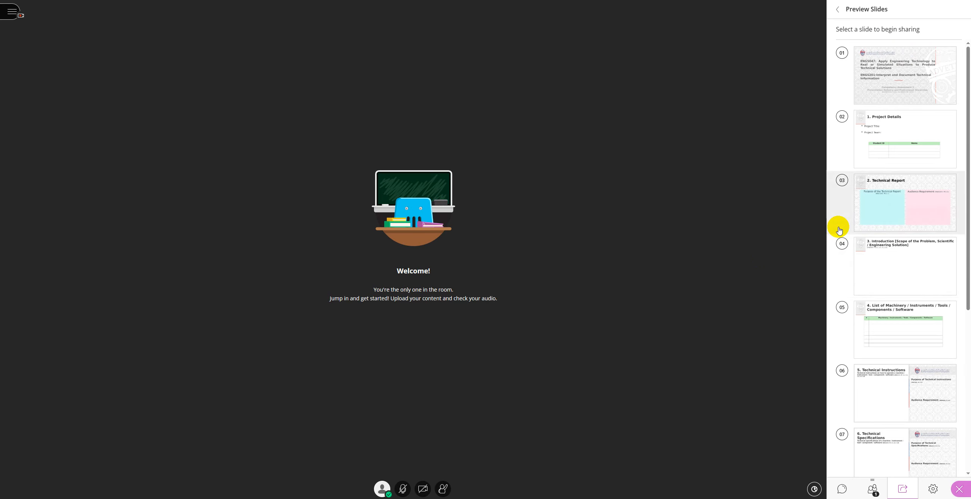
click(910, 167)
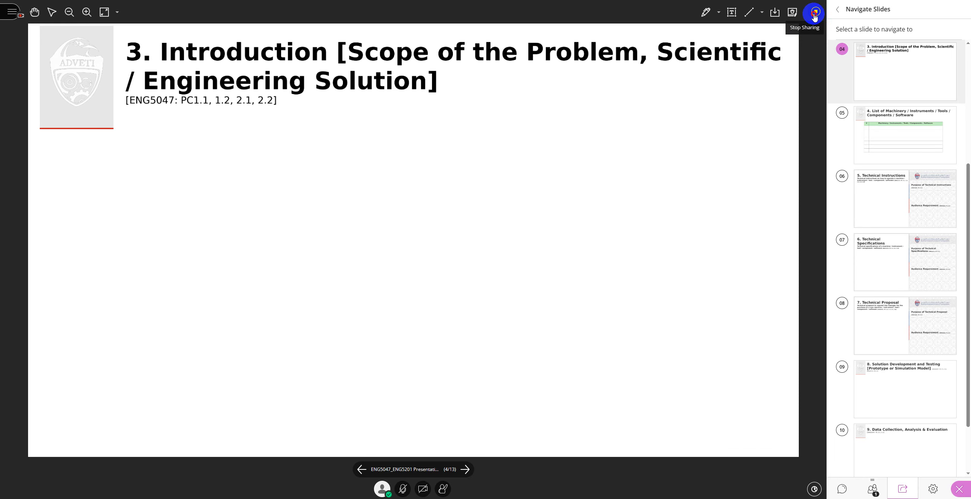
click(815, 16)
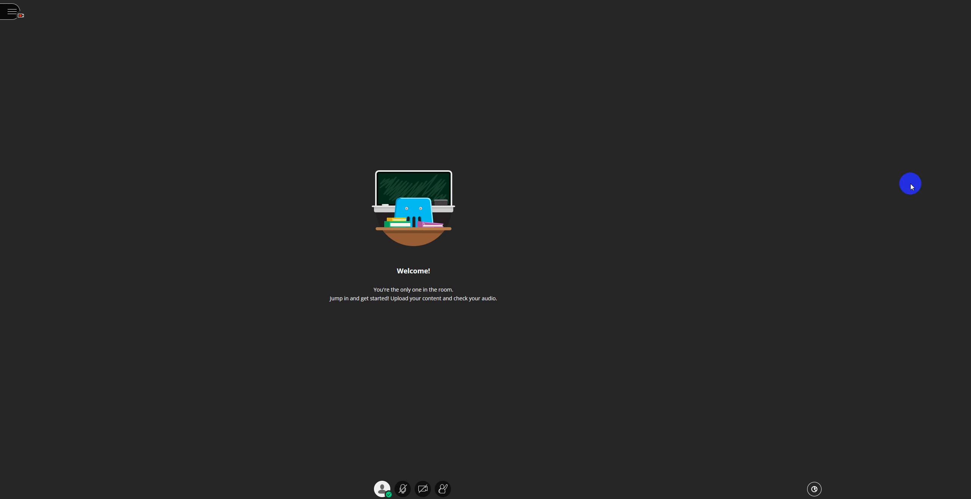
click(837, 10)
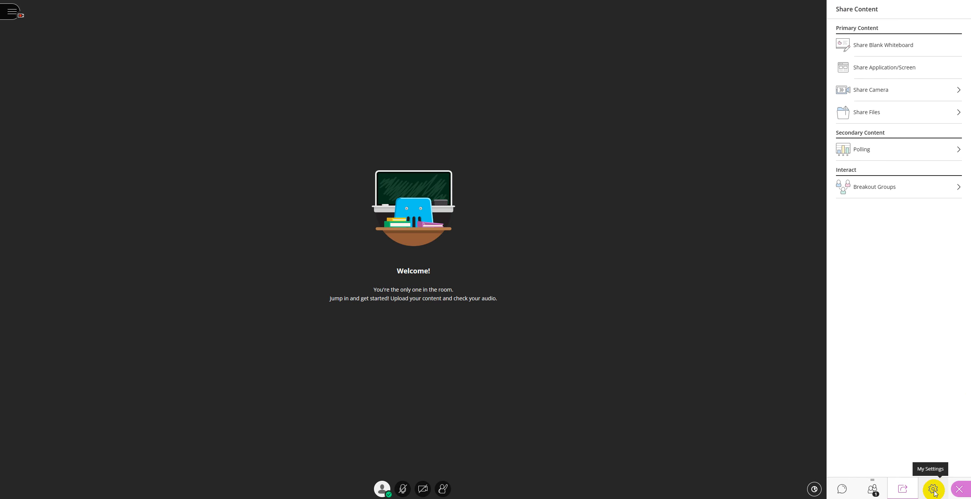
click(887, 152)
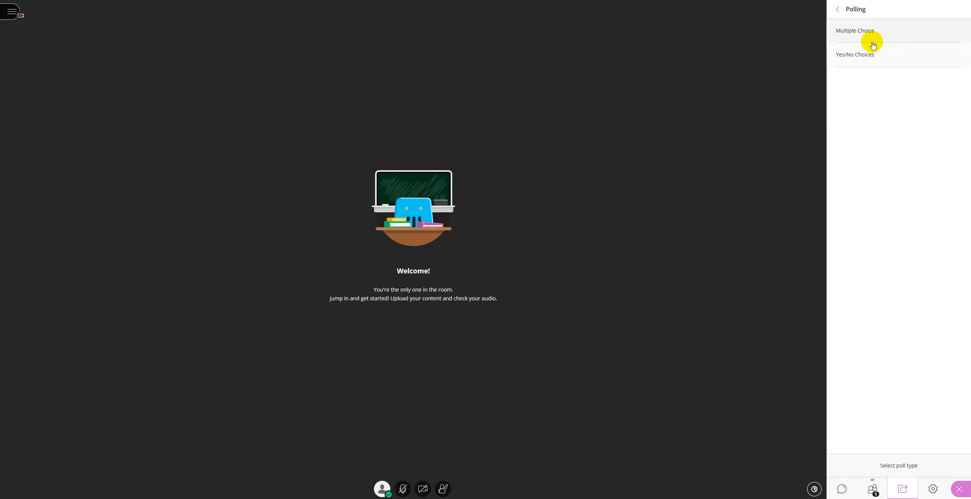
click(838, 10)
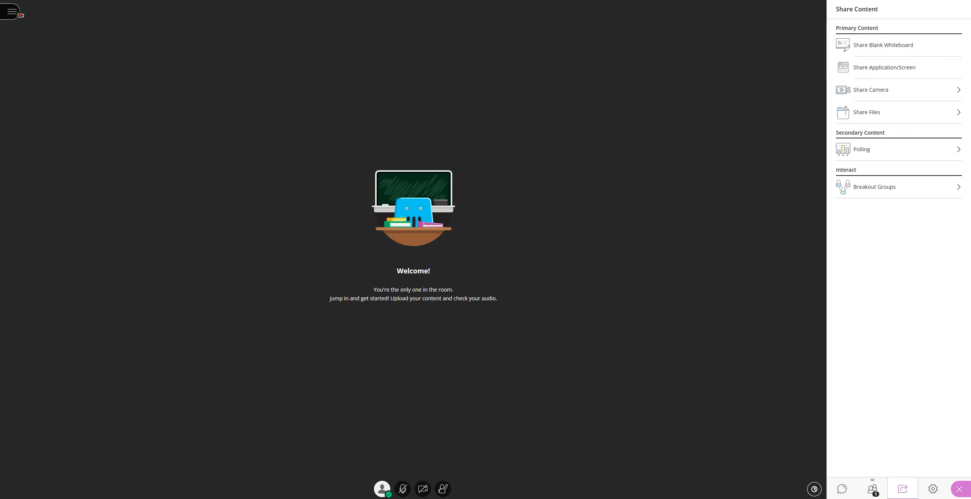
click(874, 491)
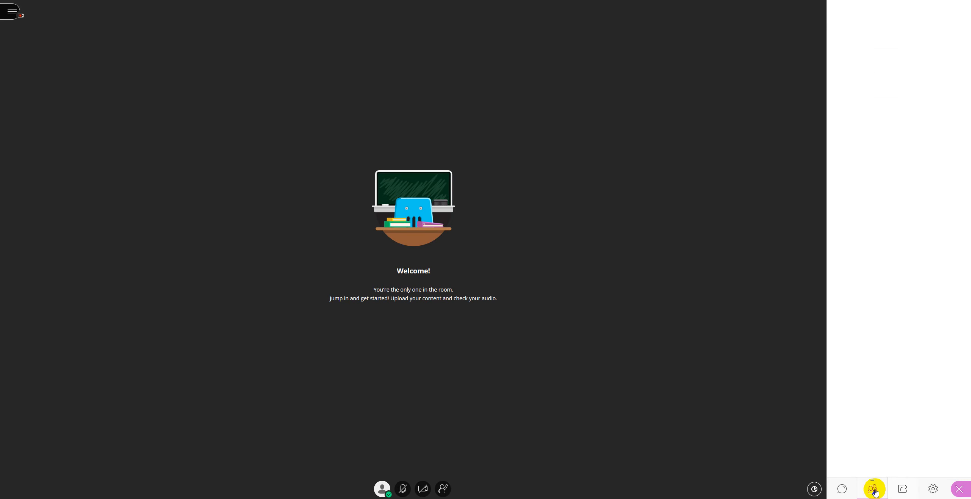
click(903, 488)
click(933, 489)
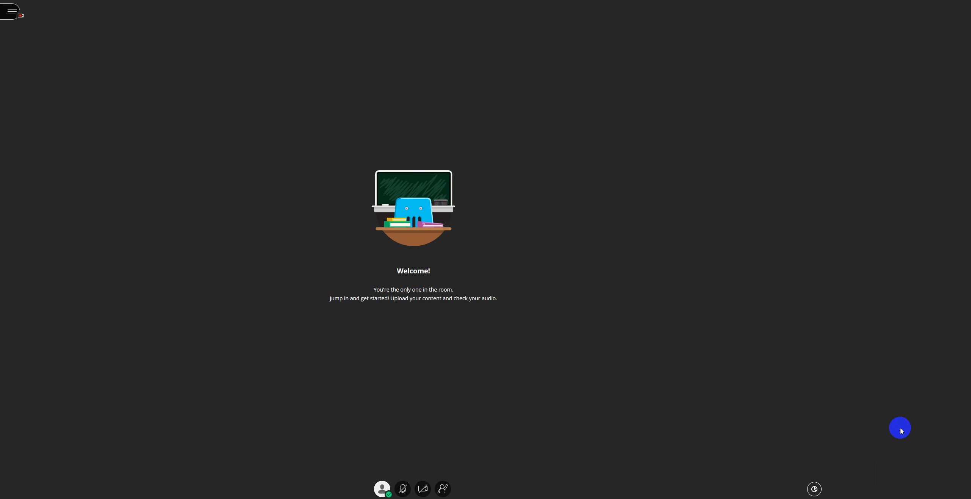
Step: Set the guest role to Participant, save the session, and copy the guest link into a fresh tab
click(873, 491)
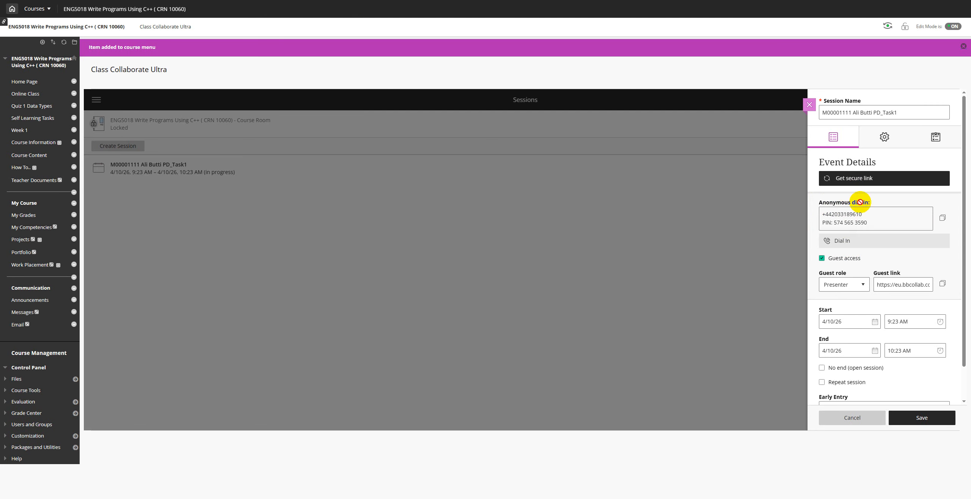
click(859, 285)
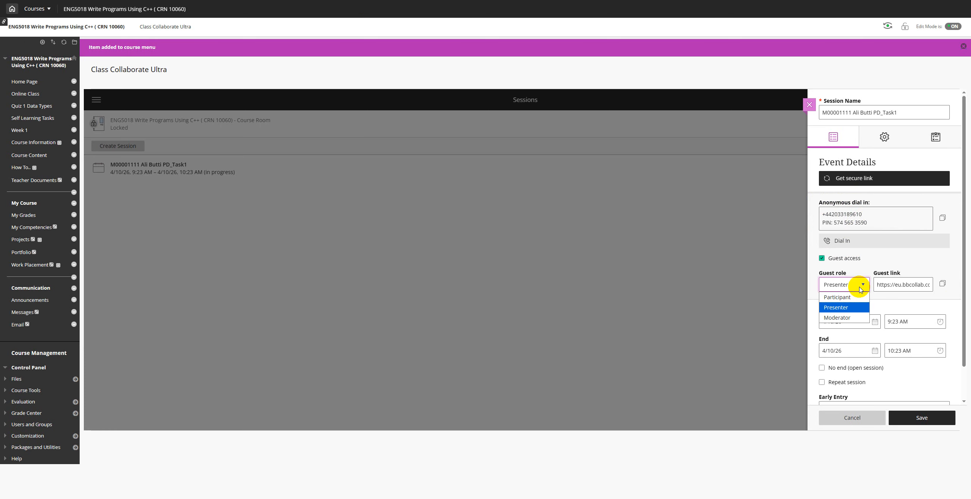
click(849, 298)
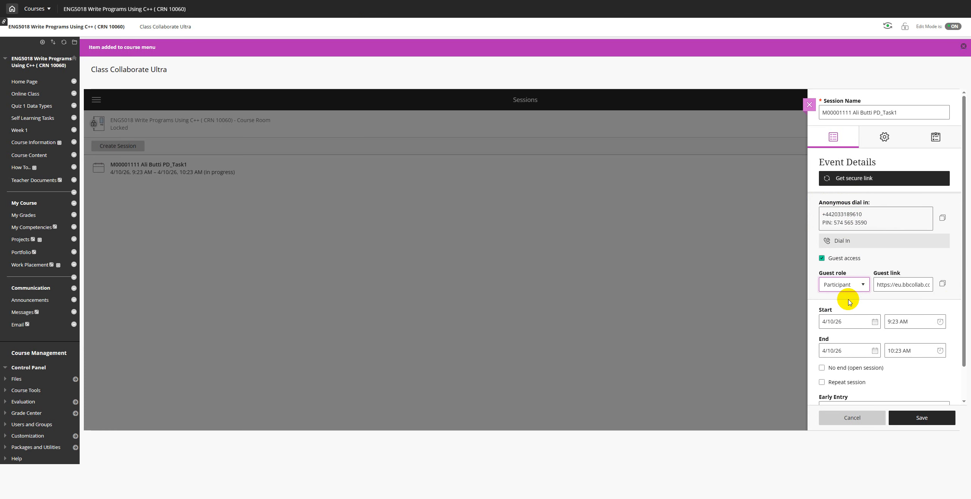
click(929, 419)
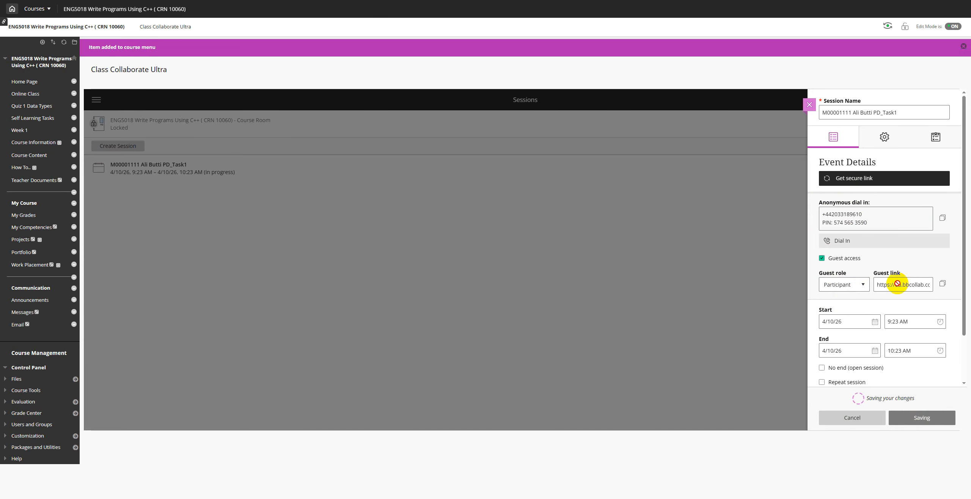
click(943, 286)
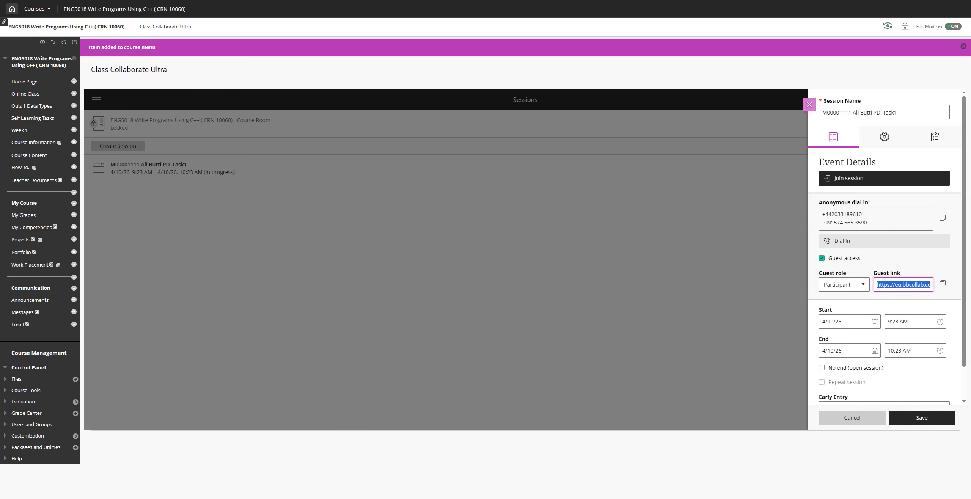
click(450, 94)
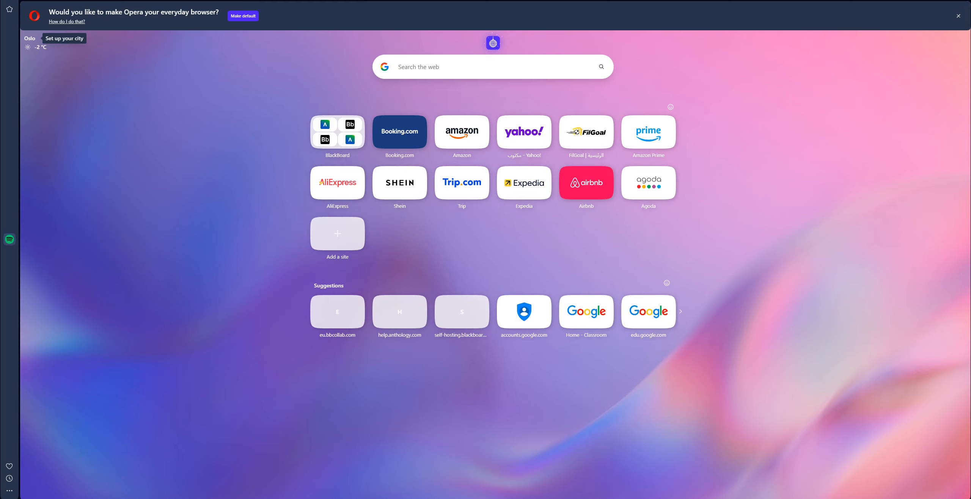
Step: Load the pasted guest link and join the Collaborate session under the name 'Participant 1'
key(ctrl+v)
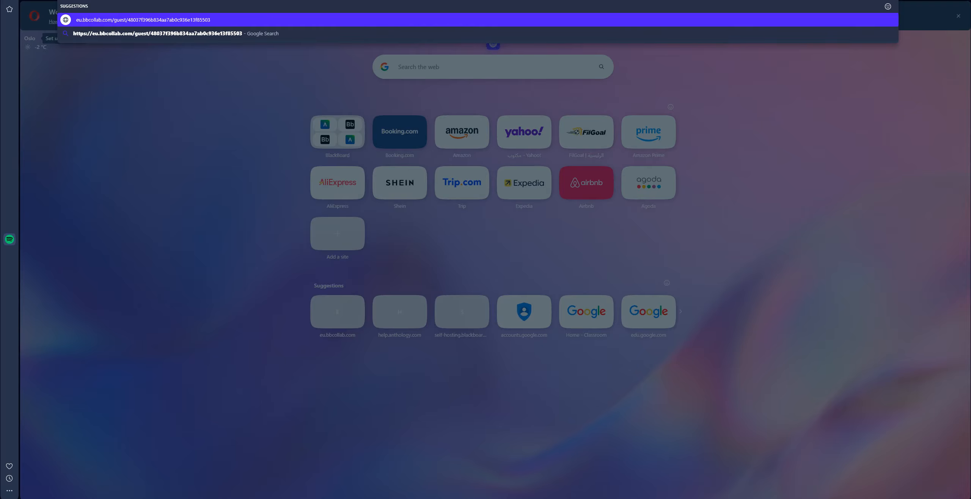
key(Return)
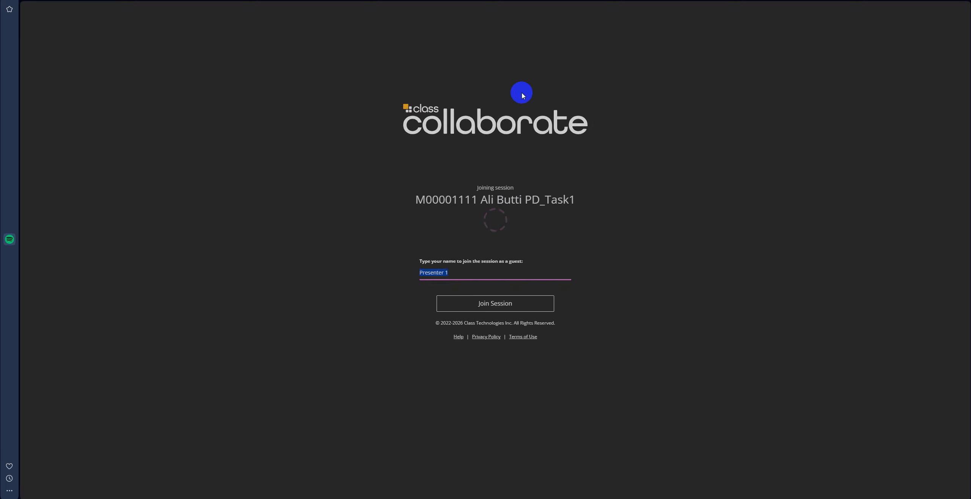
click(444, 273)
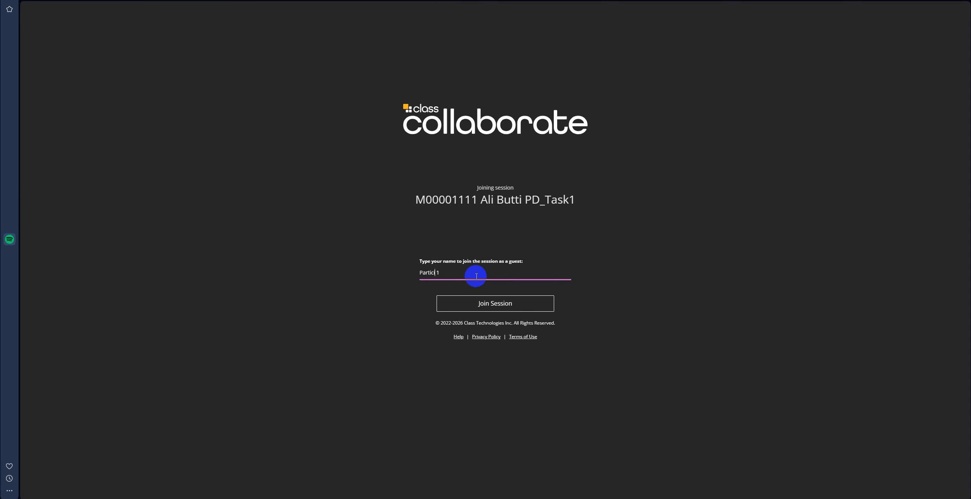
click(494, 299)
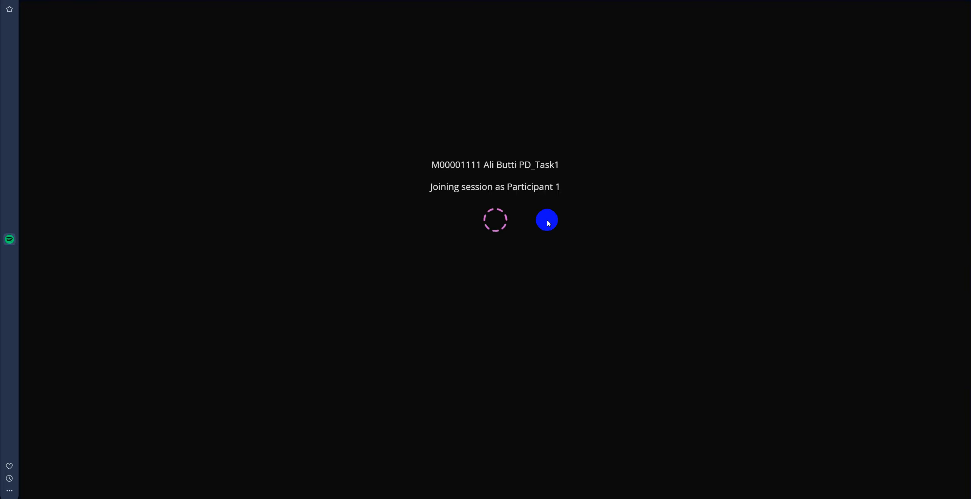
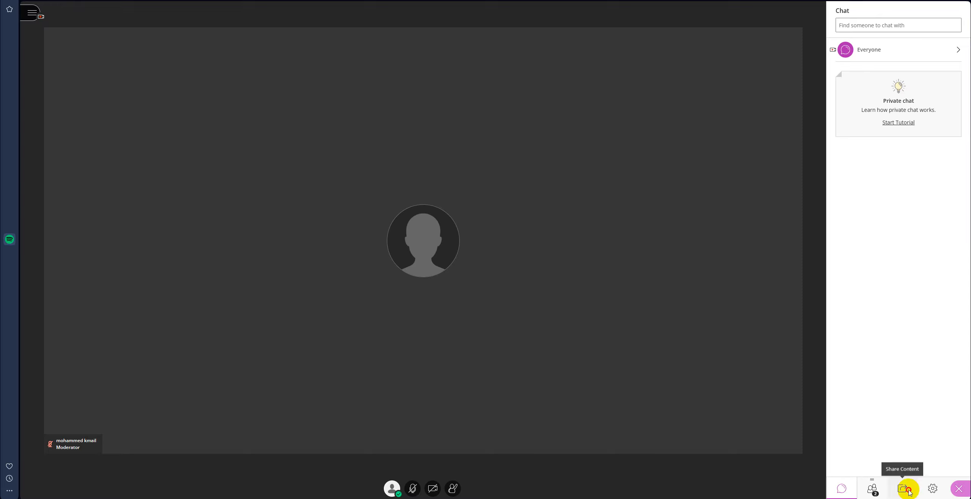
Step: Bring up the content sharing options in the Collaborate session panel
click(905, 489)
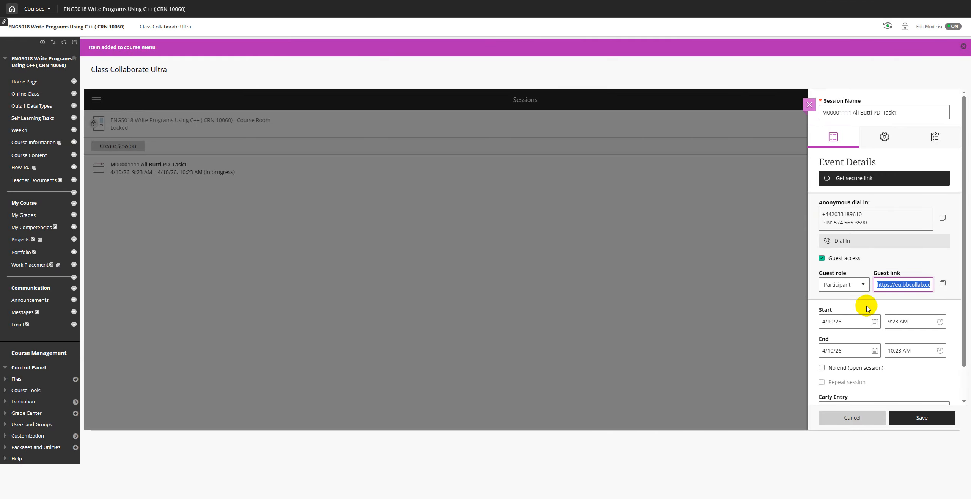
Step: Change the guest role to Presenter, save the session, and copy the guest link
click(853, 285)
click(844, 306)
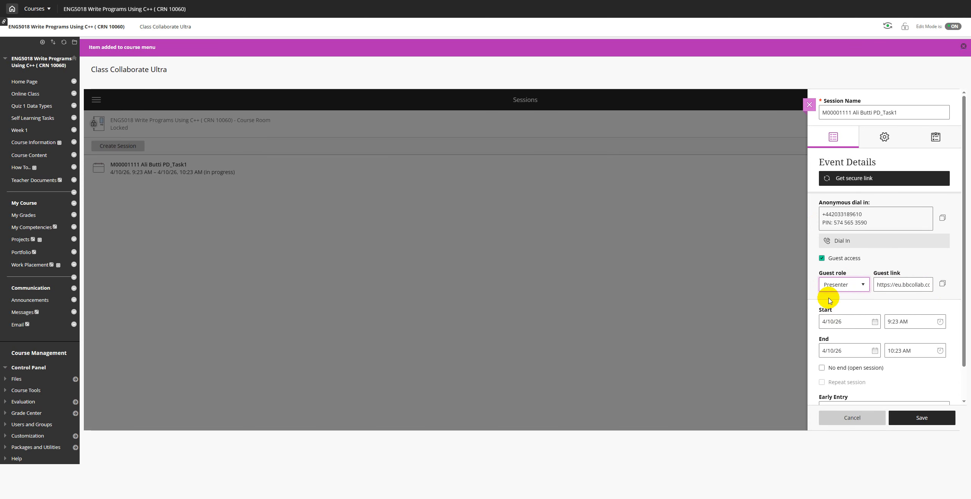
click(918, 418)
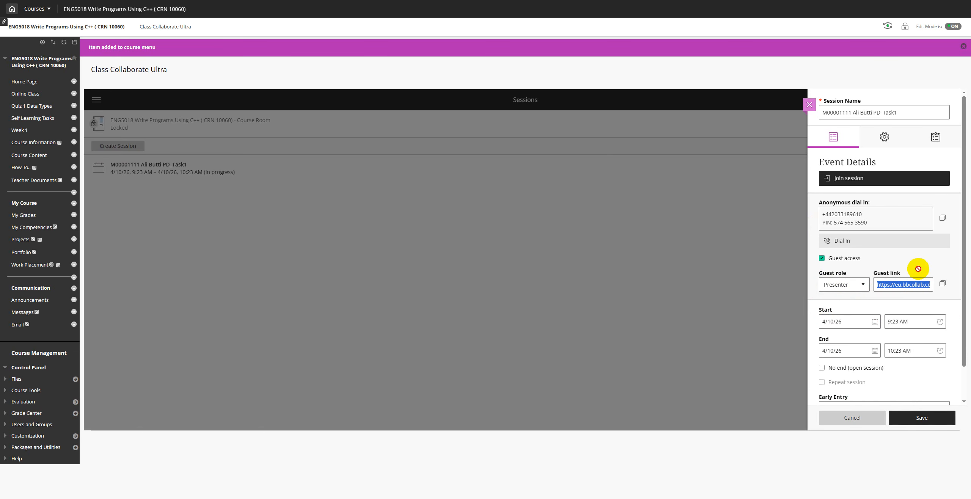
click(917, 416)
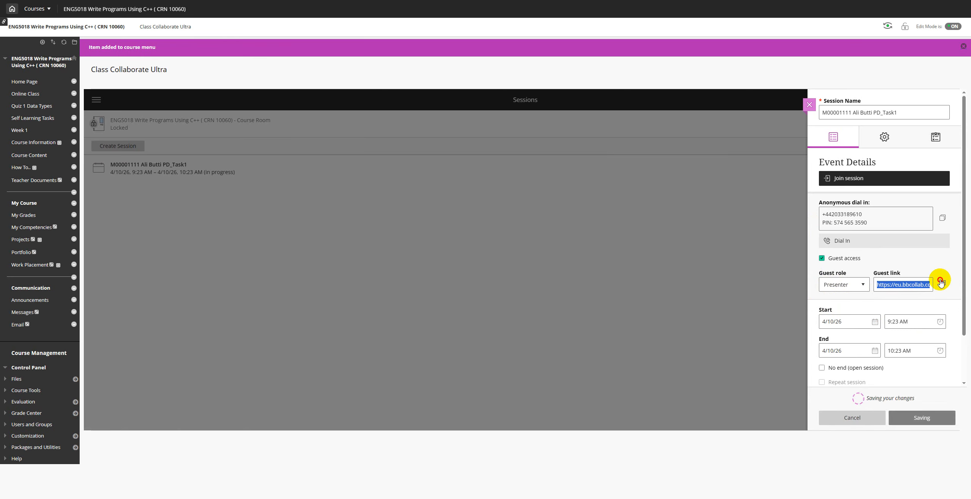
right_click(912, 288)
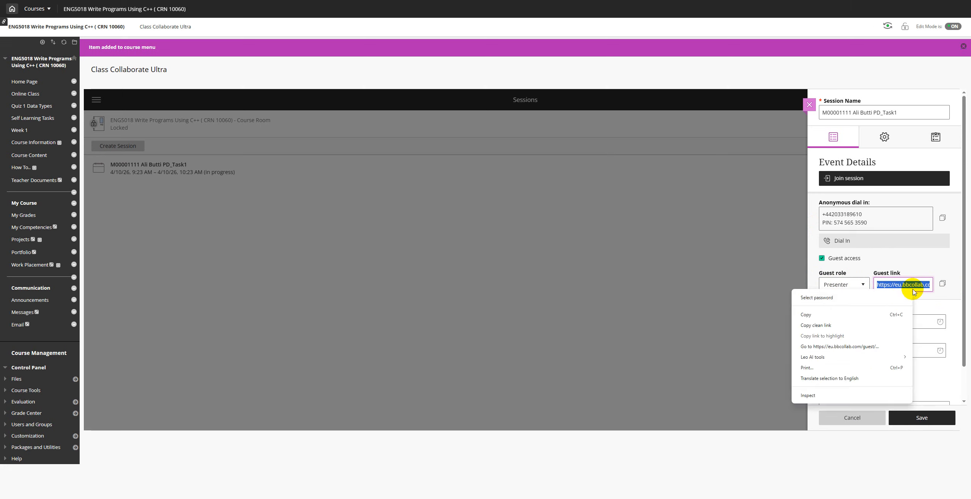
click(838, 317)
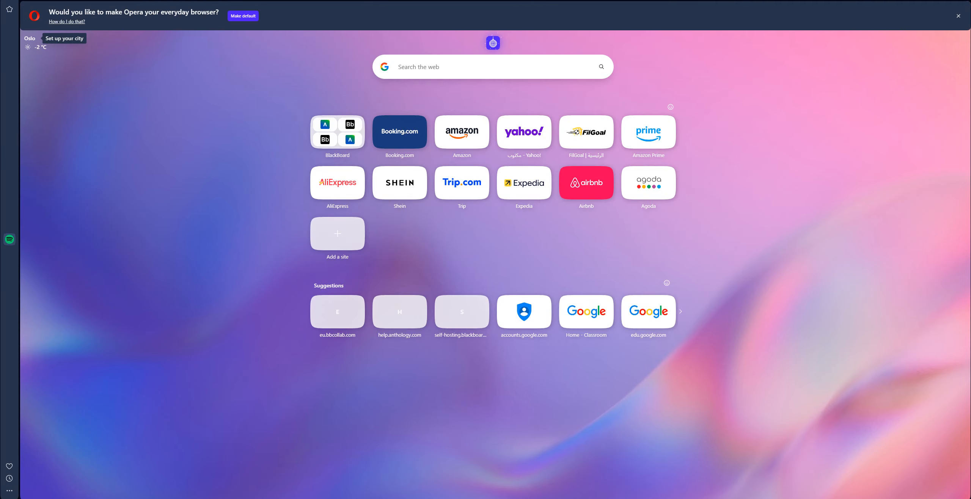
Step: Load the pasted guest link and join PD_Task1 under the name 'Presenter 1'
key(ctrl+v)
key(Return)
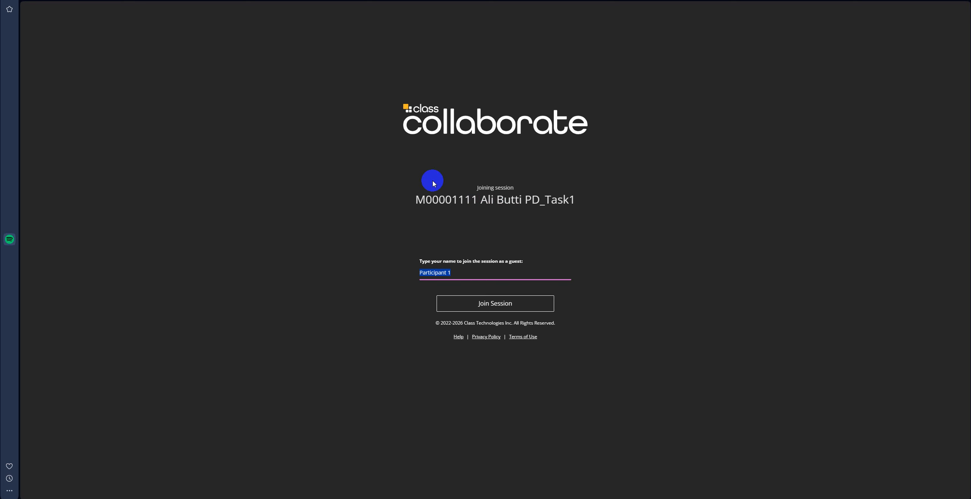
drag(447, 273, 404, 278)
text(Presenter)
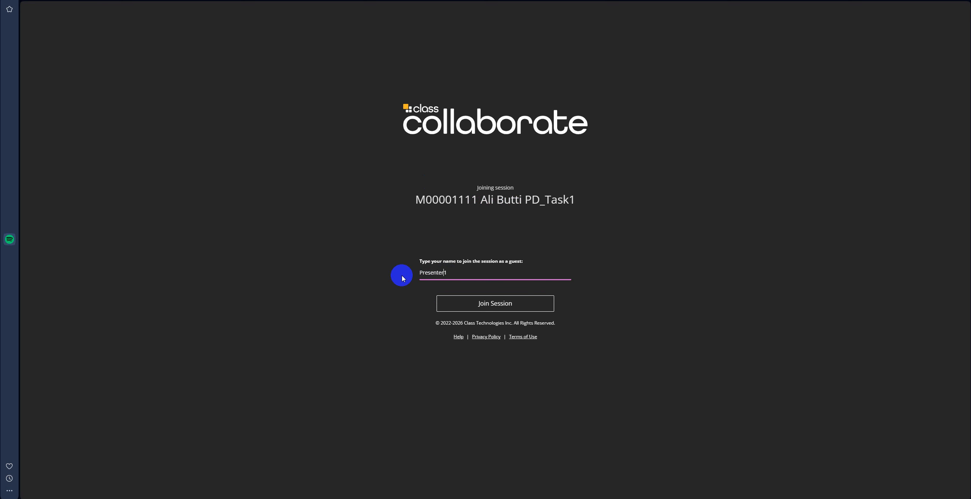
click(497, 305)
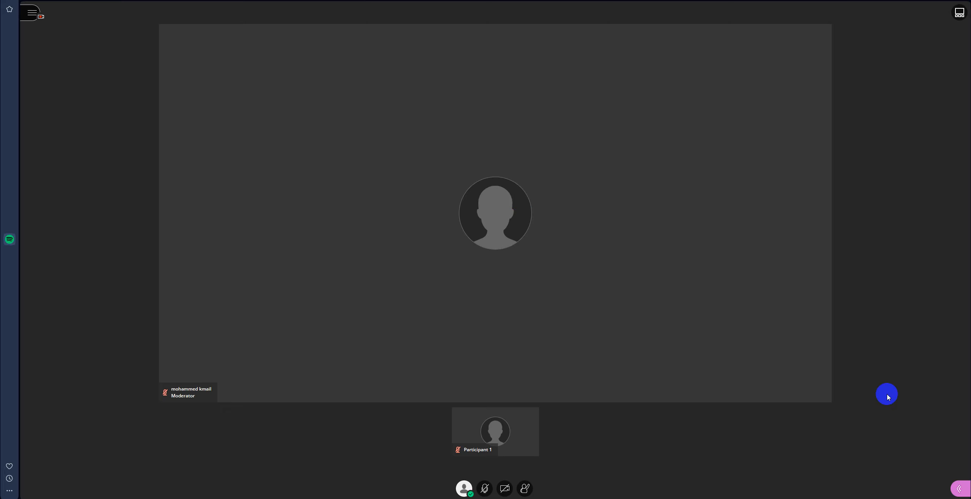
Step: Check the Attendees list shows the moderator, Presenter 1 and Participant 1
click(963, 492)
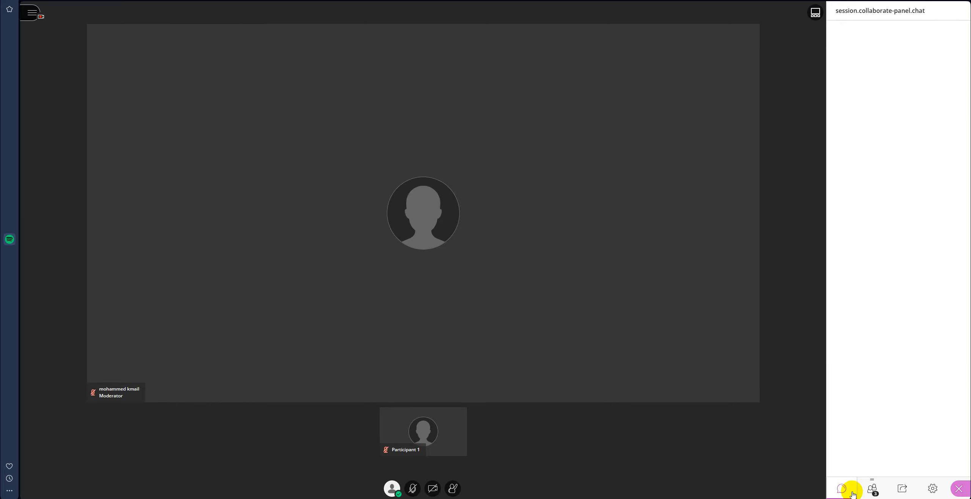
click(866, 484)
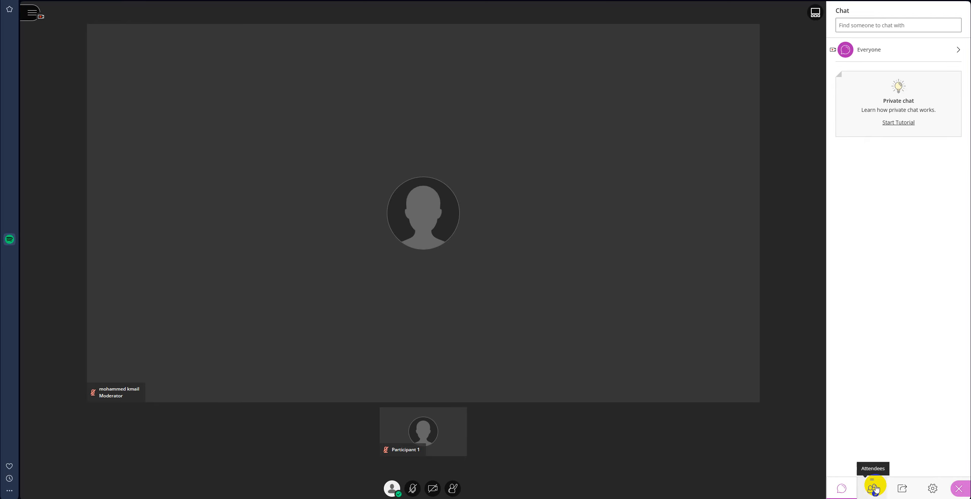
click(875, 494)
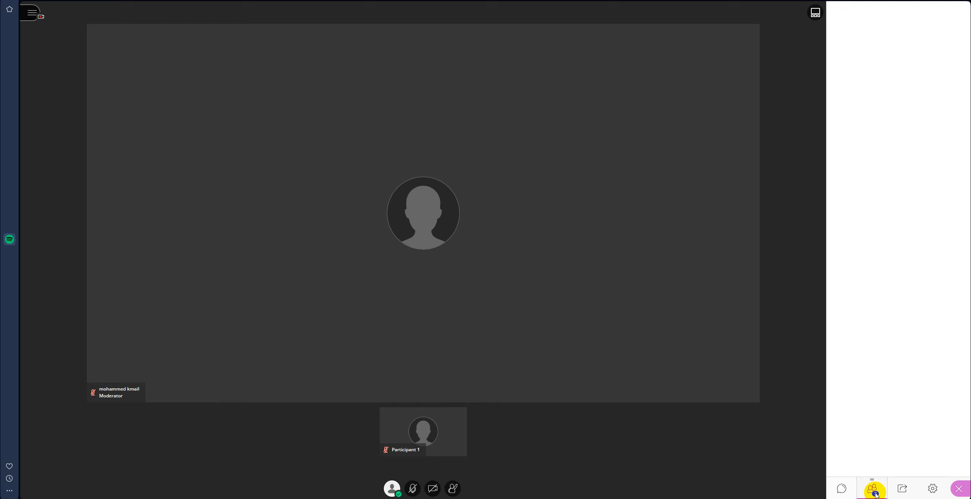
click(909, 488)
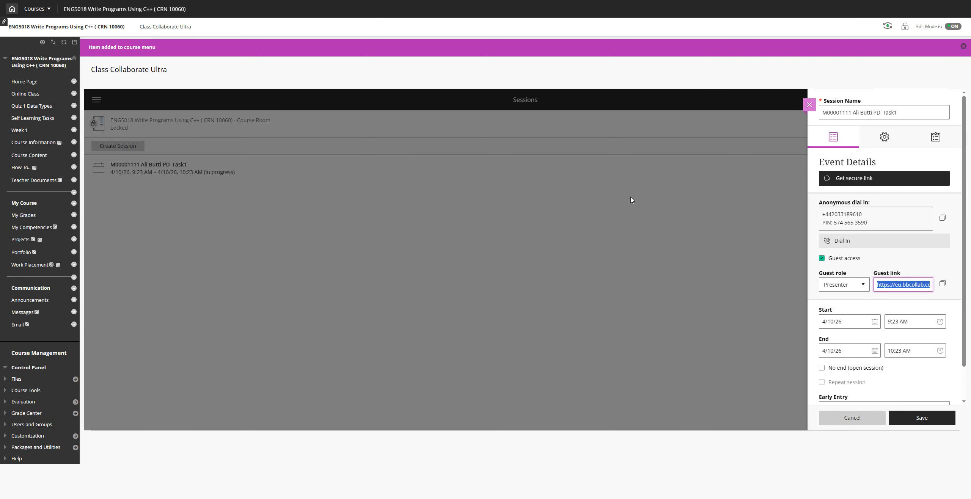
click(529, 304)
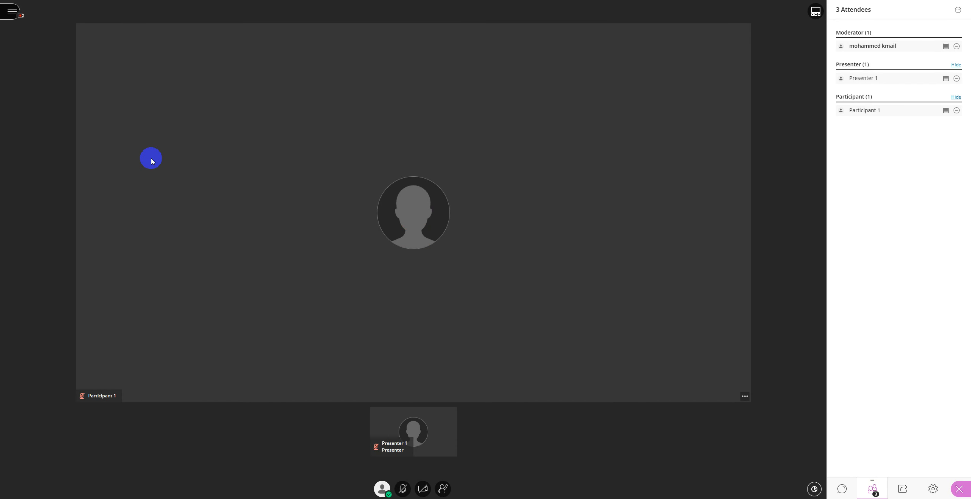
Step: Stop the session recording and dismiss the Outlook email notification
click(12, 14)
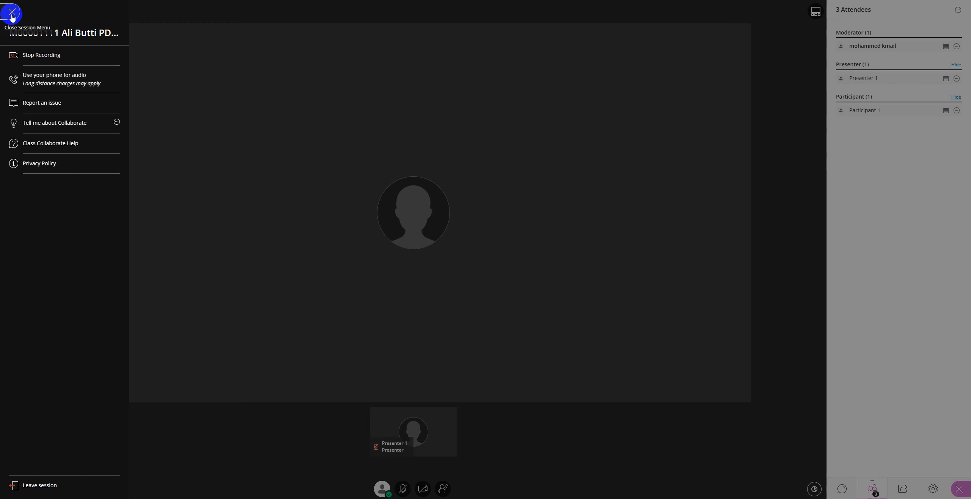
click(30, 57)
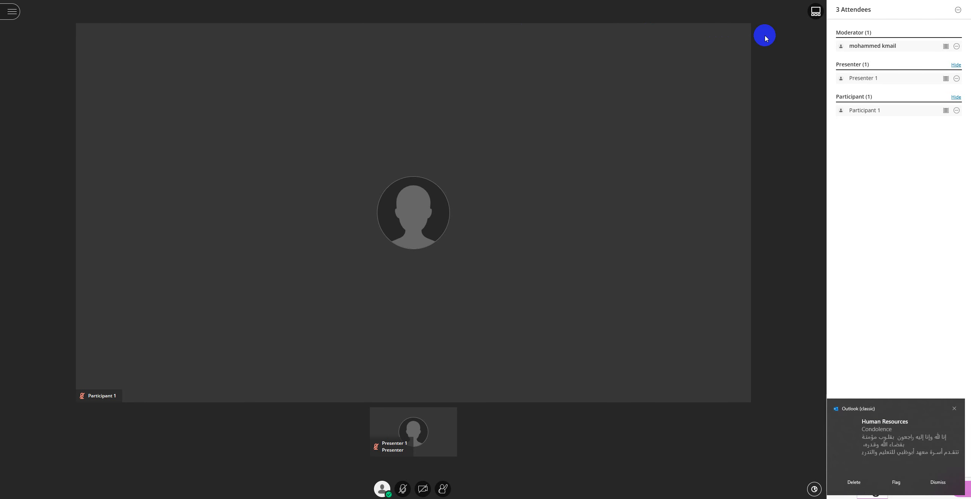
click(955, 409)
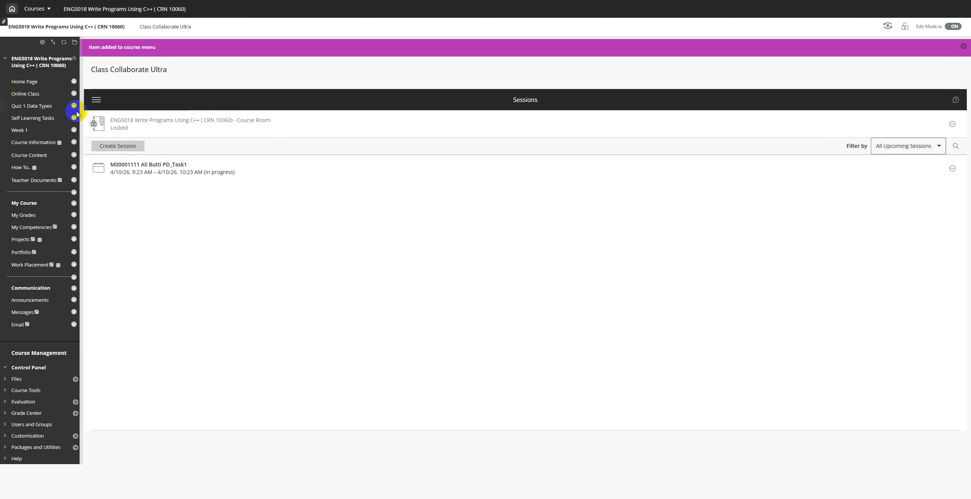
Step: Switch to Recordings from the Collaborate navigation menu
click(96, 102)
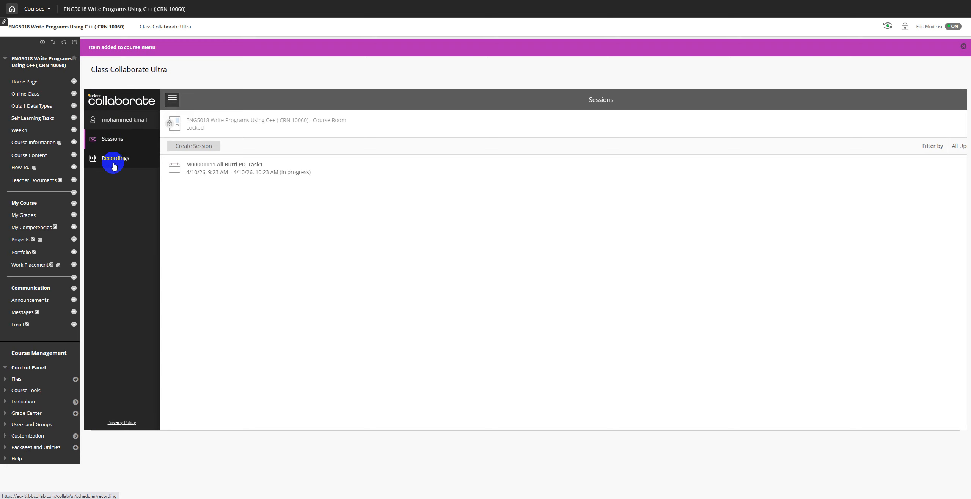
click(114, 166)
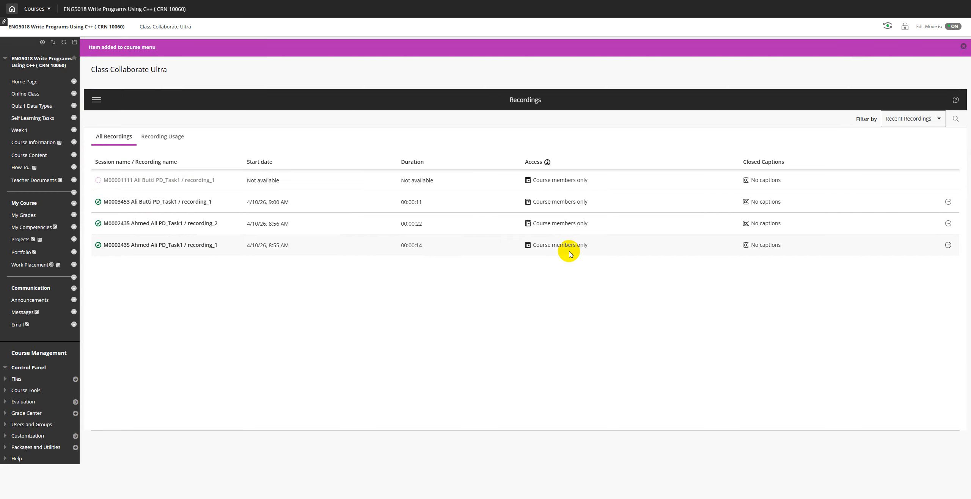
Step: Bring up the Recording Options menu for the 8:55 AM PD_Task1 recording
mouse_move(535, 245)
drag(539, 245, 588, 245)
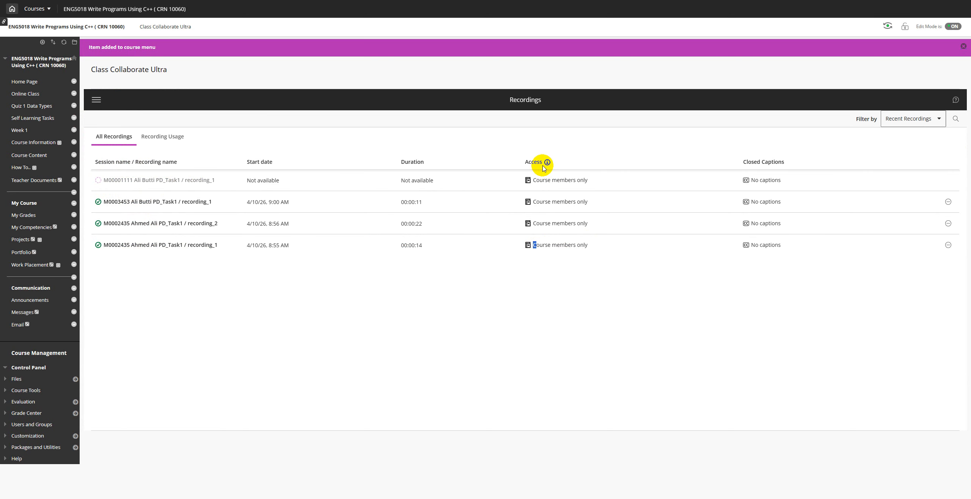
click(546, 261)
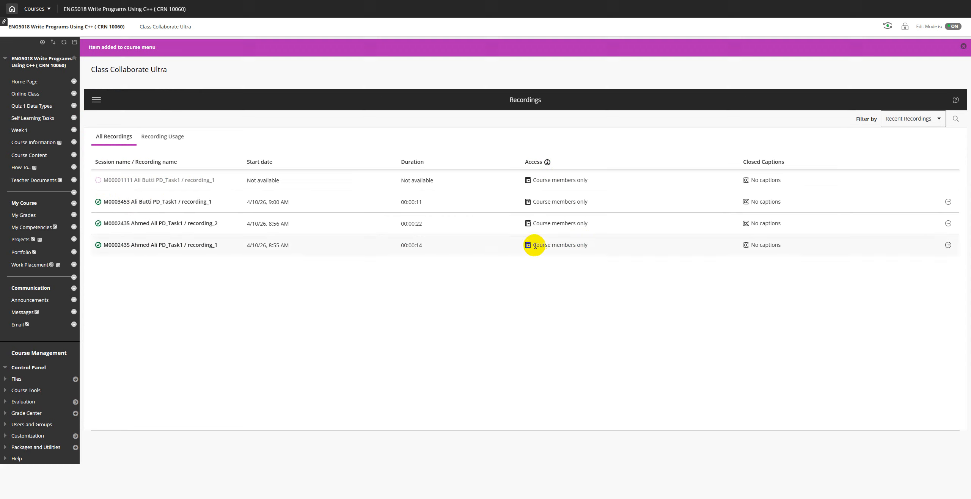
drag(532, 246, 589, 245)
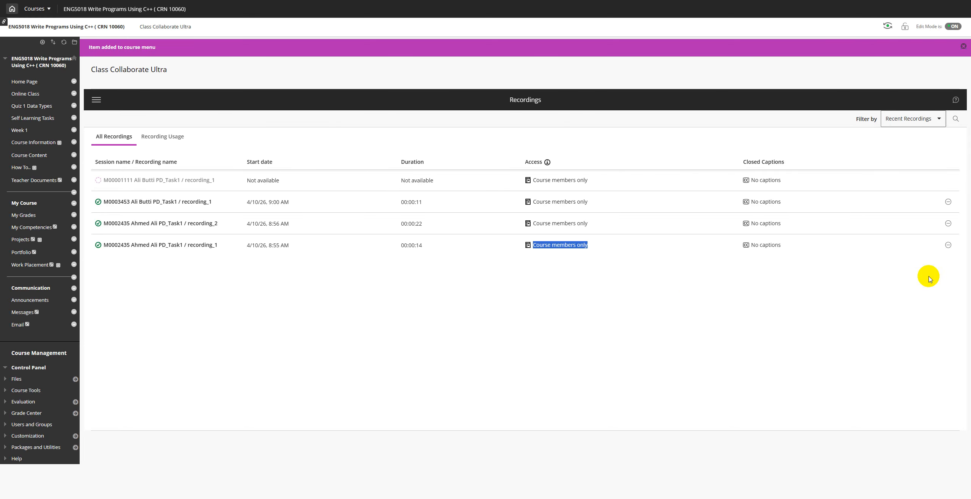
click(948, 245)
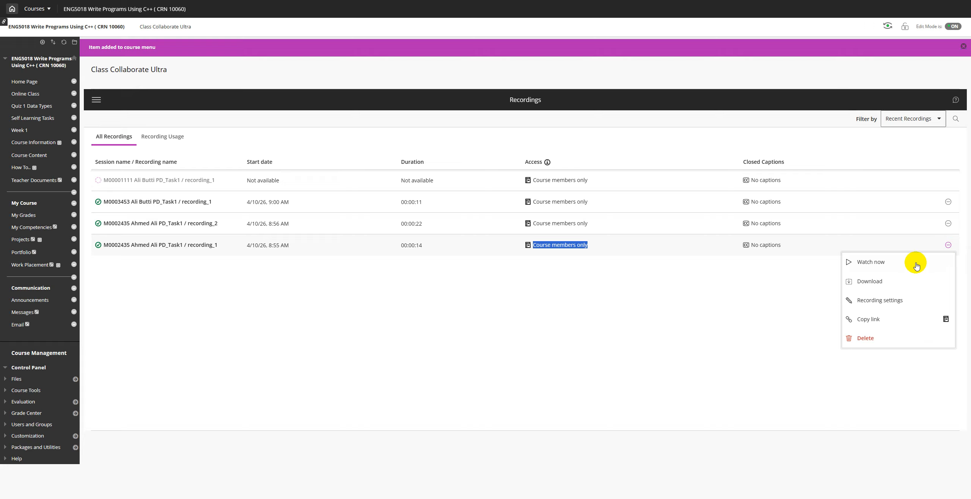
Step: Set the 8:55 AM recording's access to Public and save
click(873, 303)
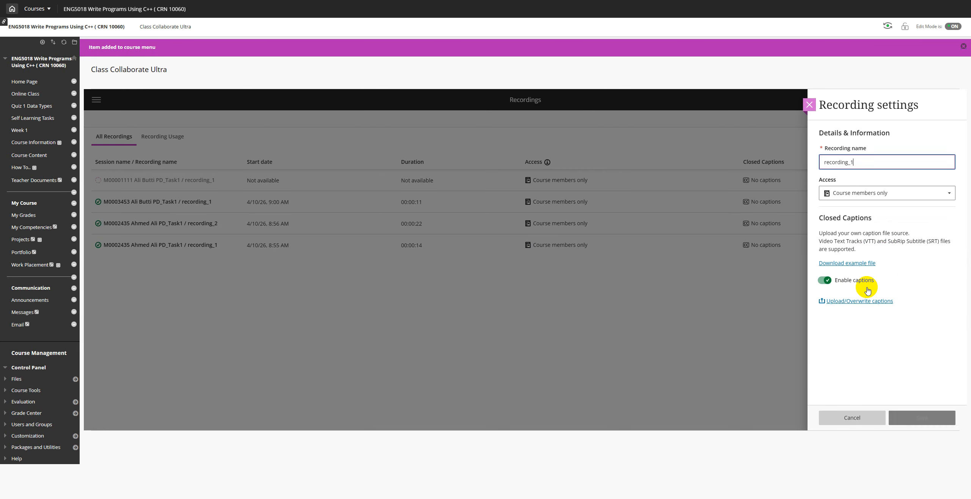
click(868, 197)
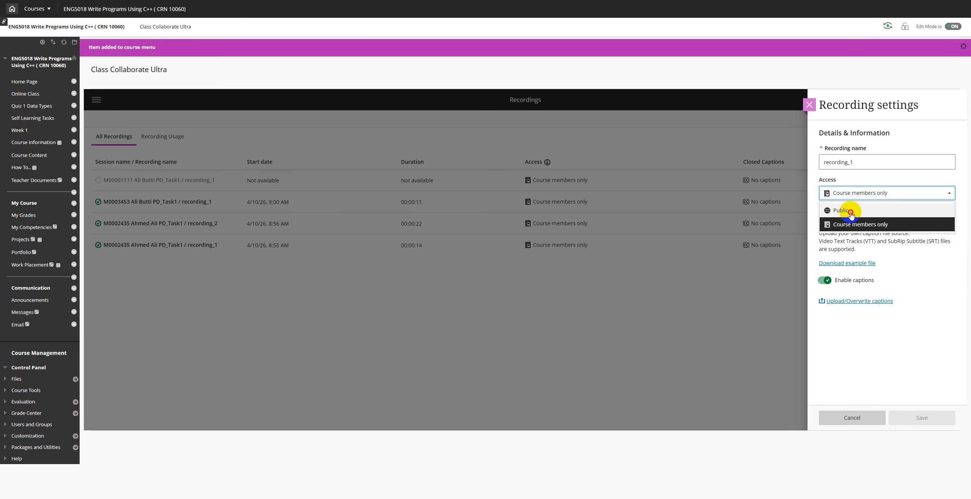
click(850, 212)
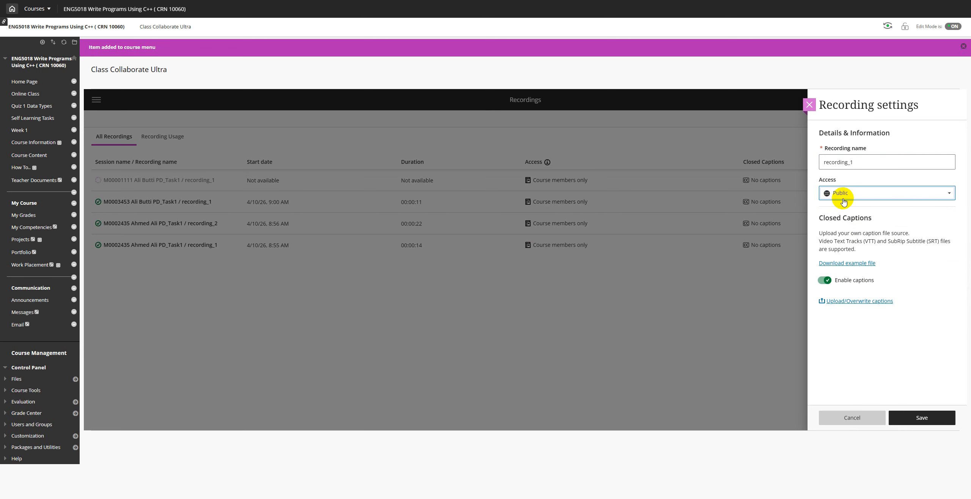
click(916, 420)
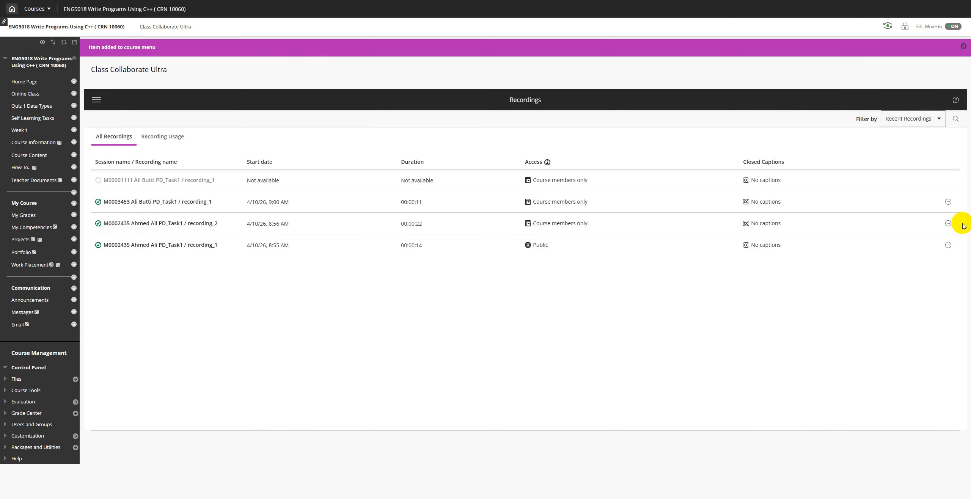
Step: Set recording_2 (8:56 AM) access to Public and save
click(949, 223)
click(889, 281)
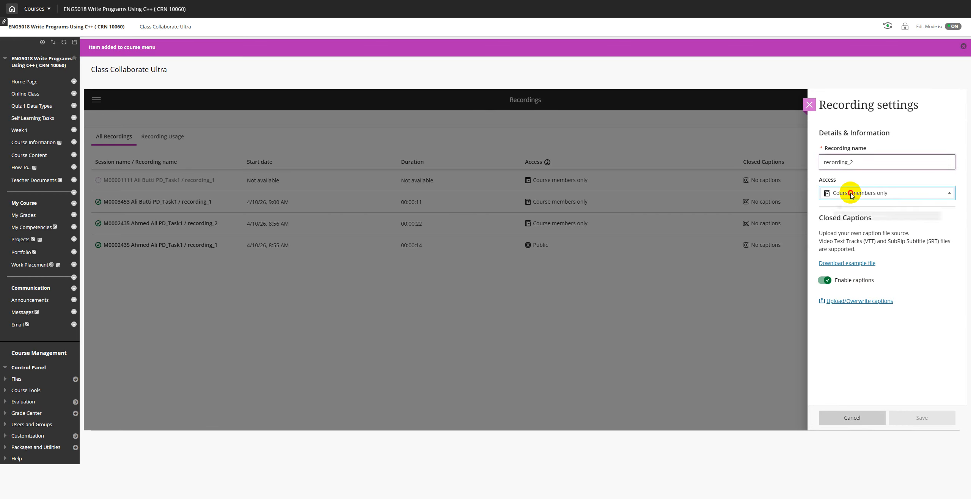
click(850, 193)
click(853, 209)
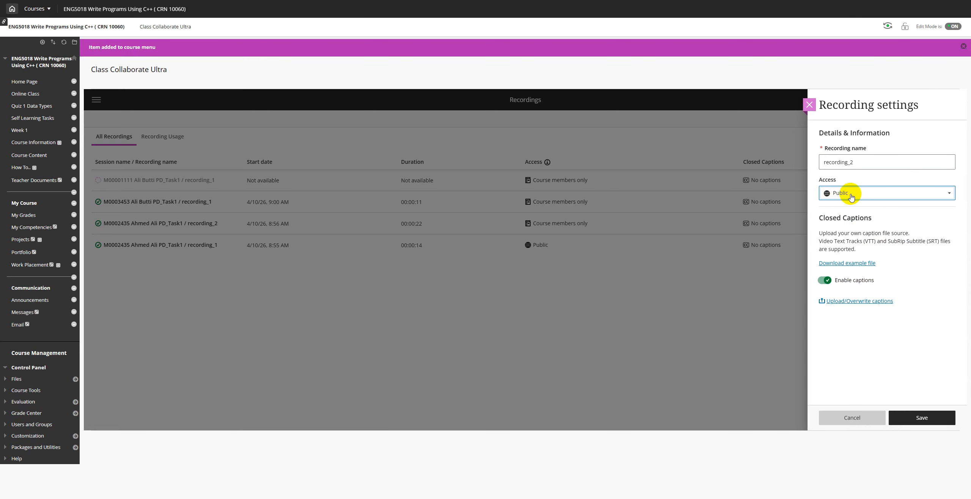
click(920, 419)
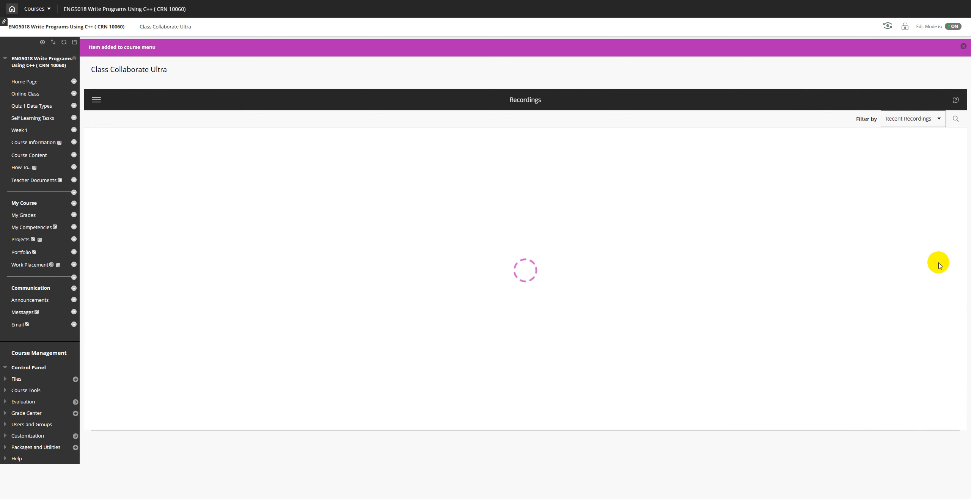
Step: Set the 9:00 AM recording's access to Public and save
click(949, 202)
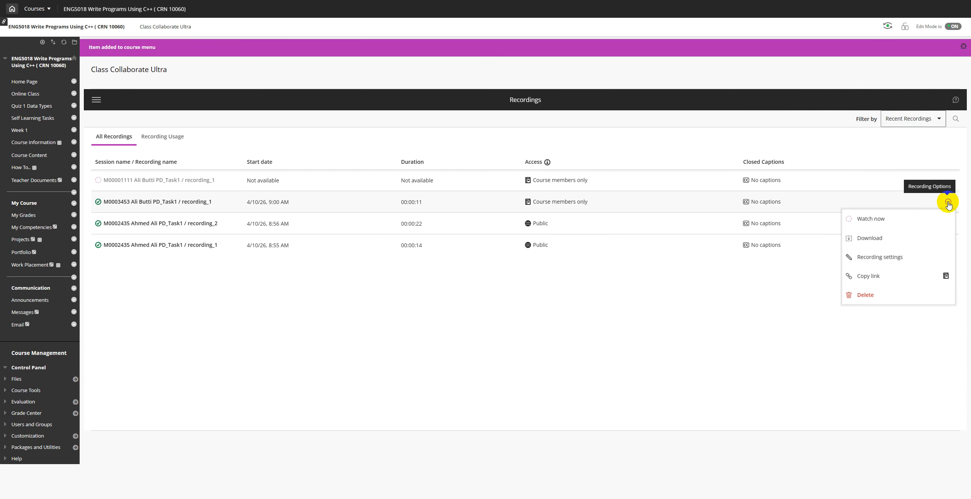
click(877, 258)
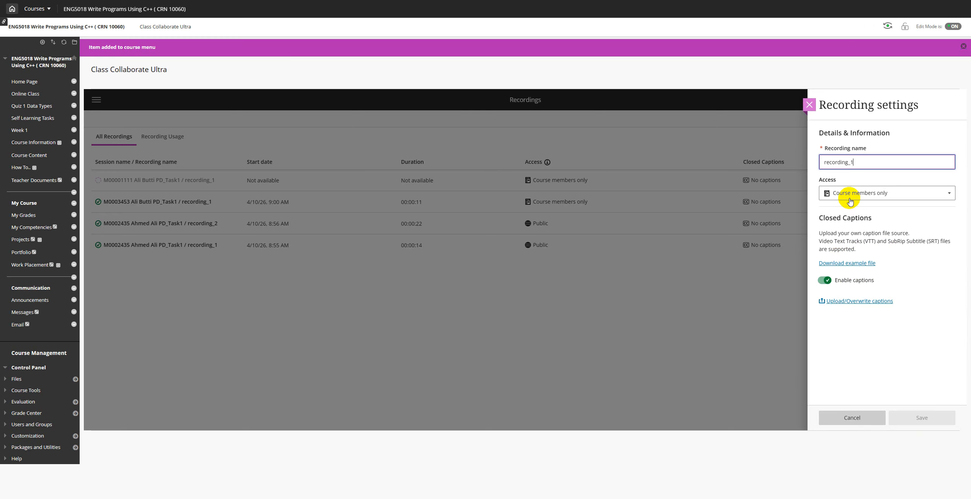
click(841, 192)
click(842, 209)
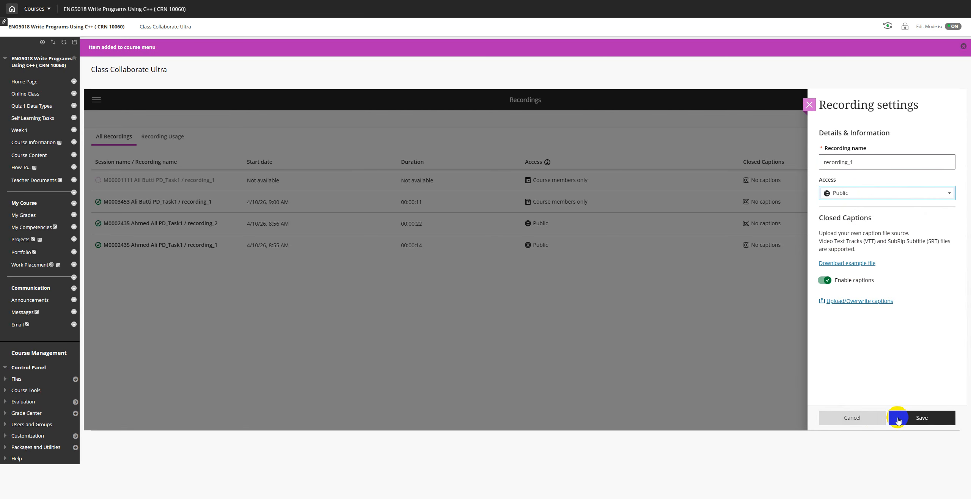
click(913, 417)
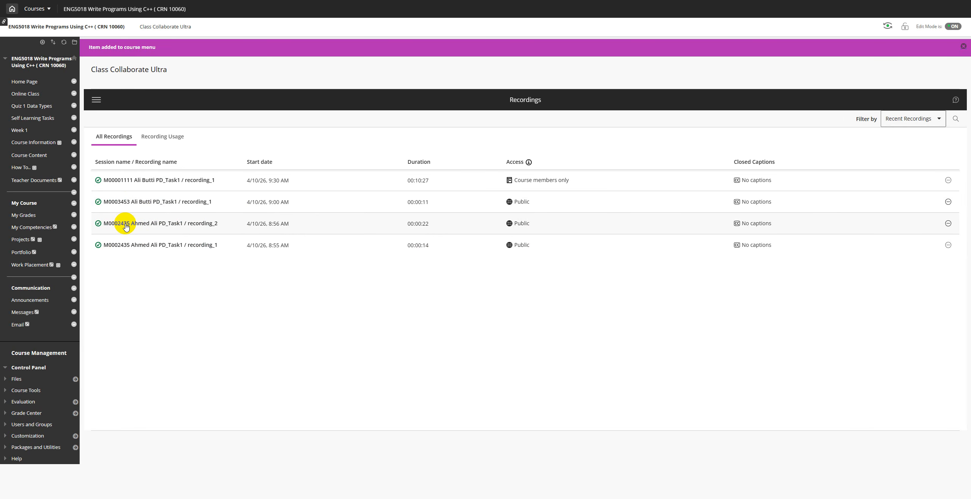
Step: Rename the 8:55 AM recording from recording_1 to the presenter's full name and save
click(948, 247)
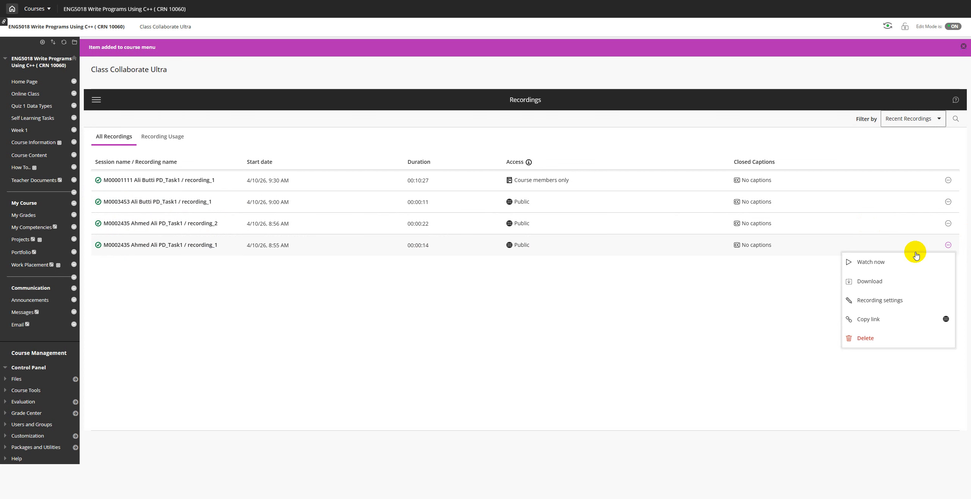
click(887, 306)
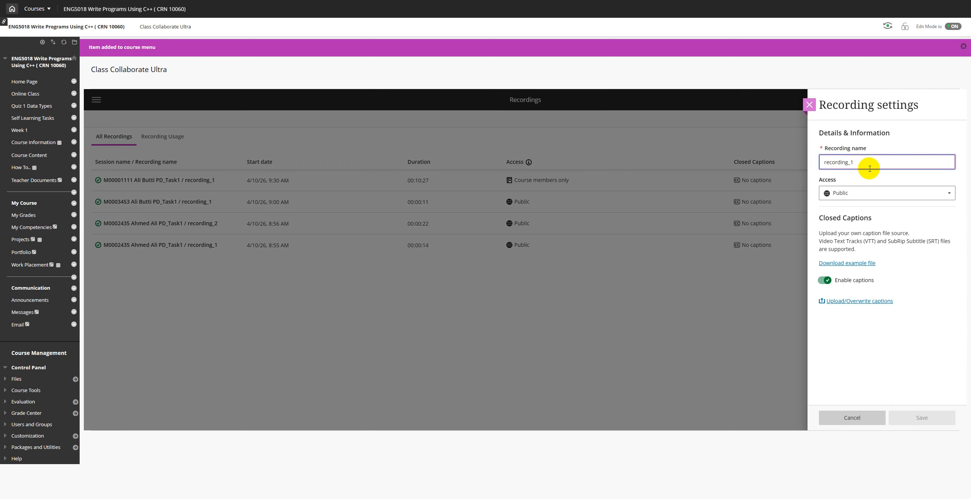
drag(869, 164, 822, 161)
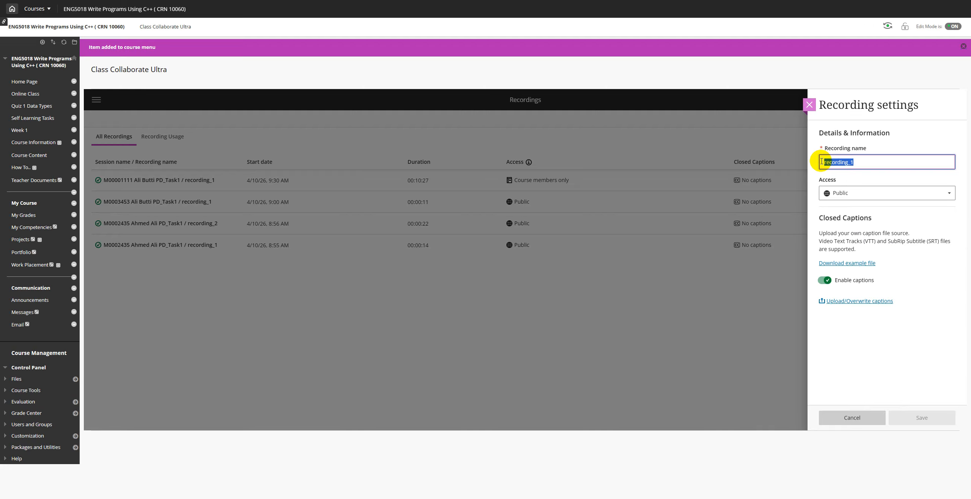
text(Ahmed Ali)
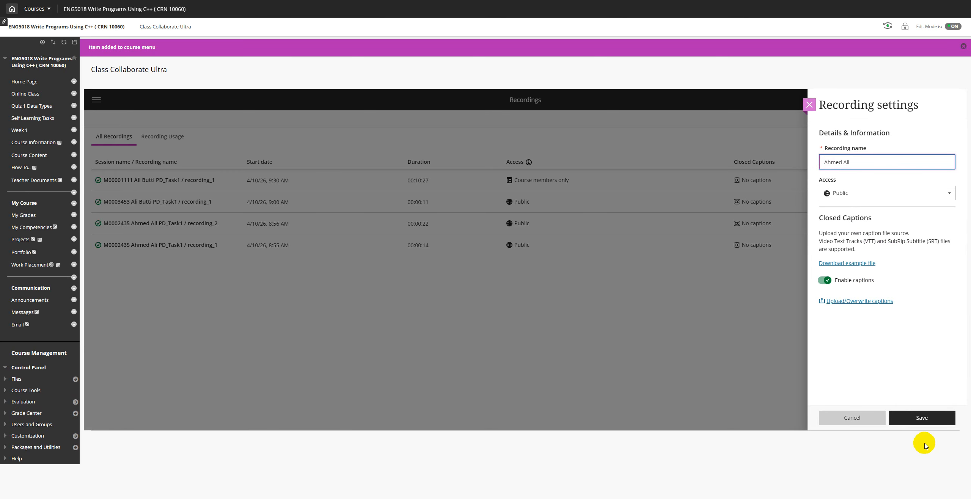
click(920, 418)
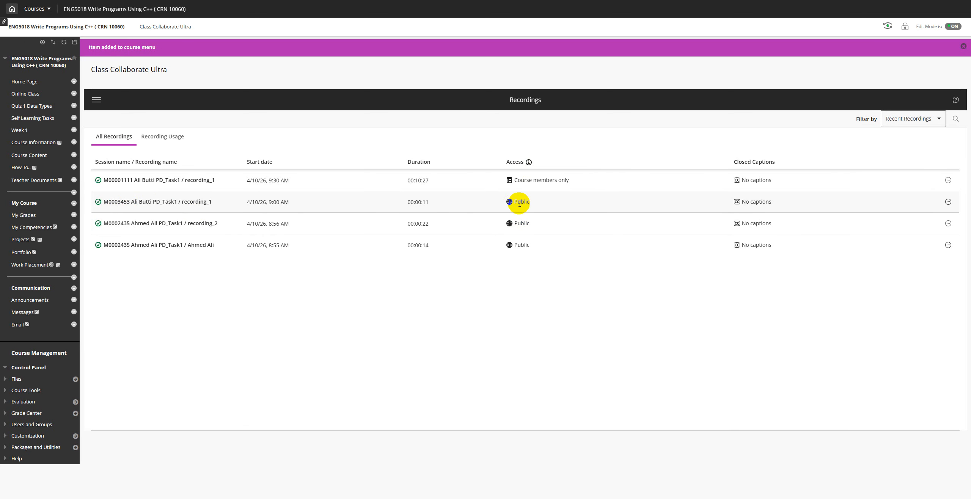
Step: Copy the 9:00 AM recording's shareable link to the clipboard
mouse_move(520, 203)
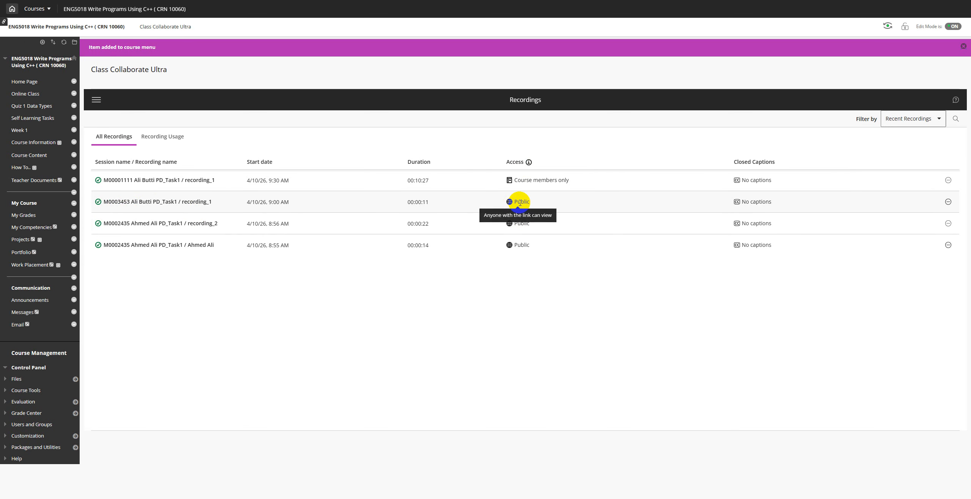
click(948, 202)
click(872, 277)
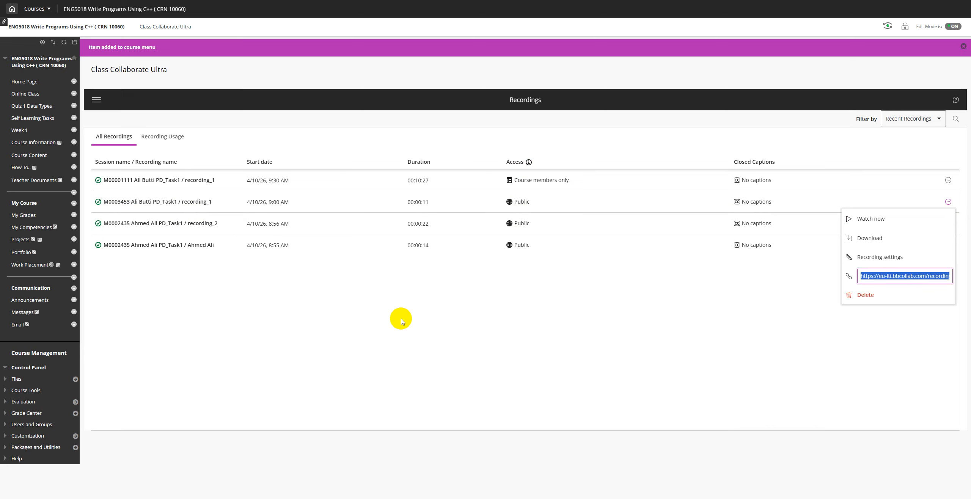
click(535, 338)
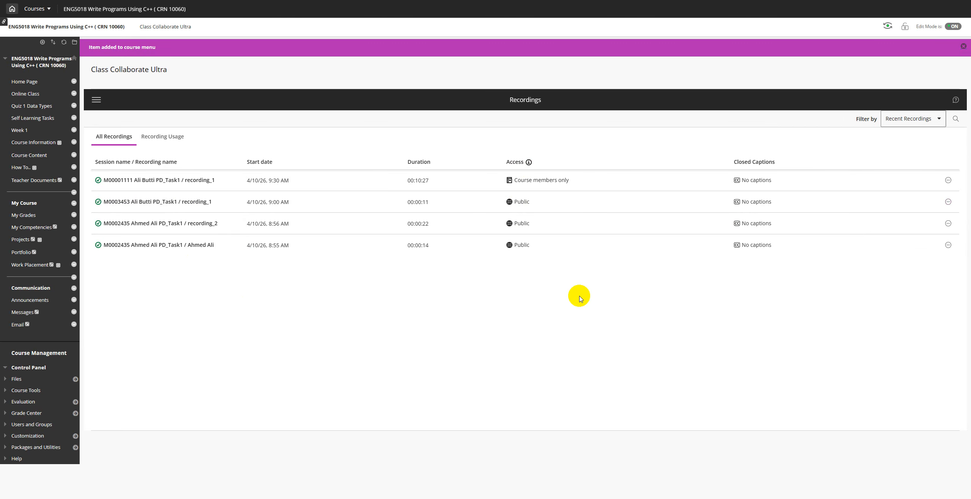